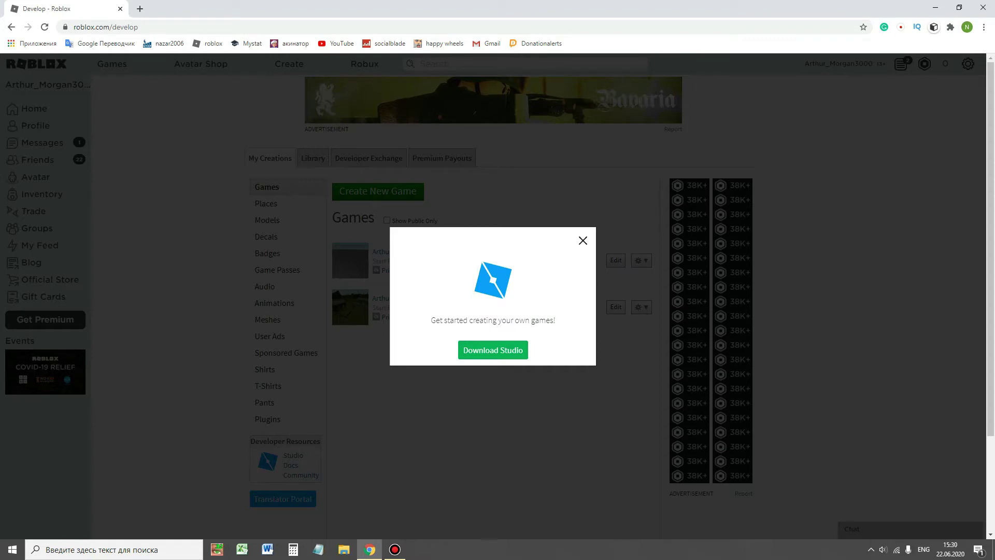
Dismiss the Studio download prompt and list Plugins in the Toolbox to locate the Load Character plugin.
{"action": "key", "text": "Escape"}
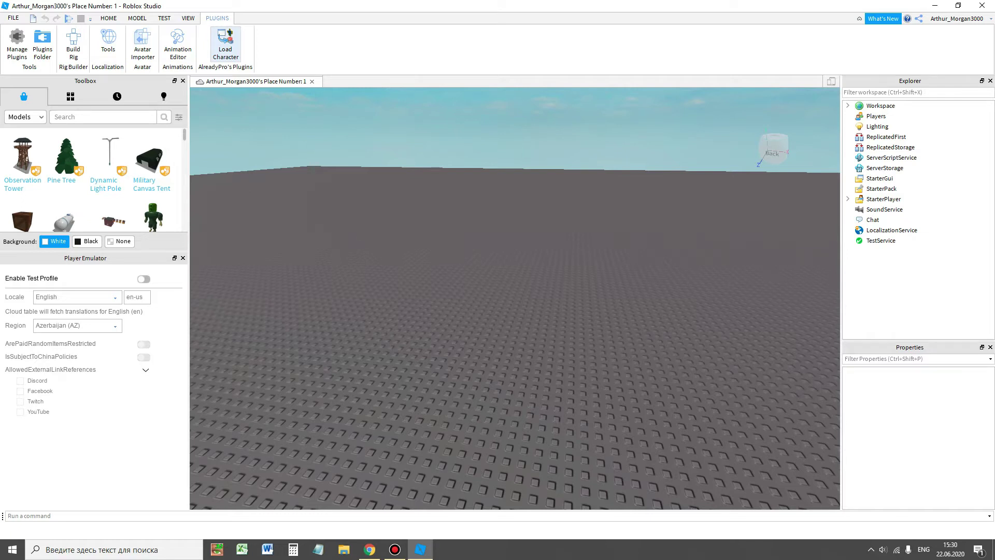
{"action": "left_click", "coordinate": [226, 44]}
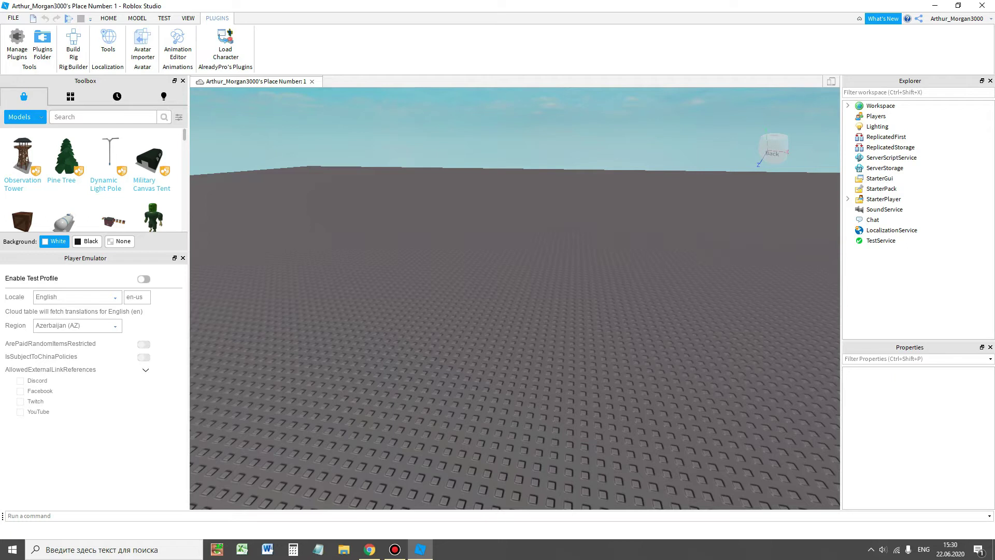
{"action": "left_click", "coordinate": [25, 117]}
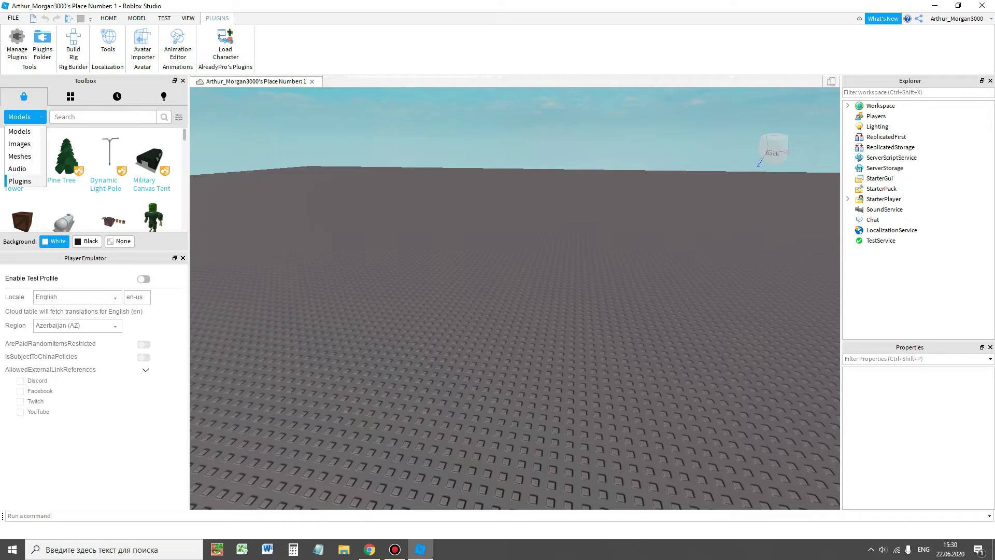
{"action": "left_click", "coordinate": [20, 181]}
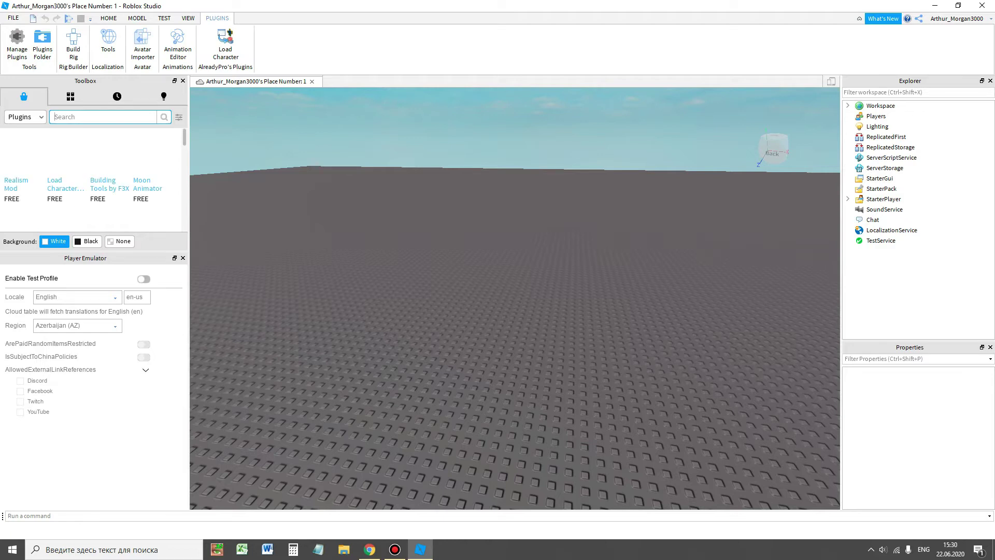
{"action": "mouse_move", "coordinate": [71, 155]}
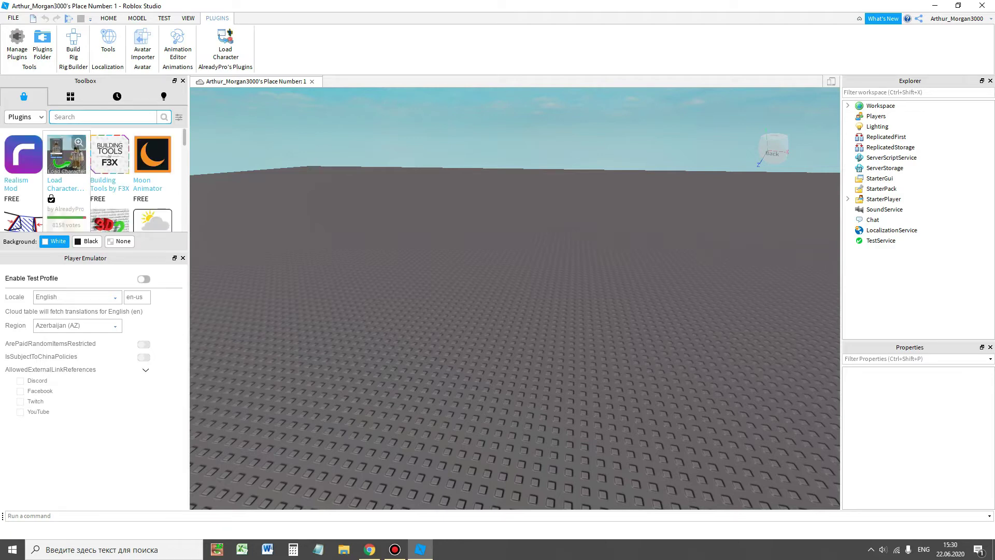
Open the Load Character plugin and enter the account's own Roblox username as the avatar to load.
{"action": "left_click", "coordinate": [225, 44]}
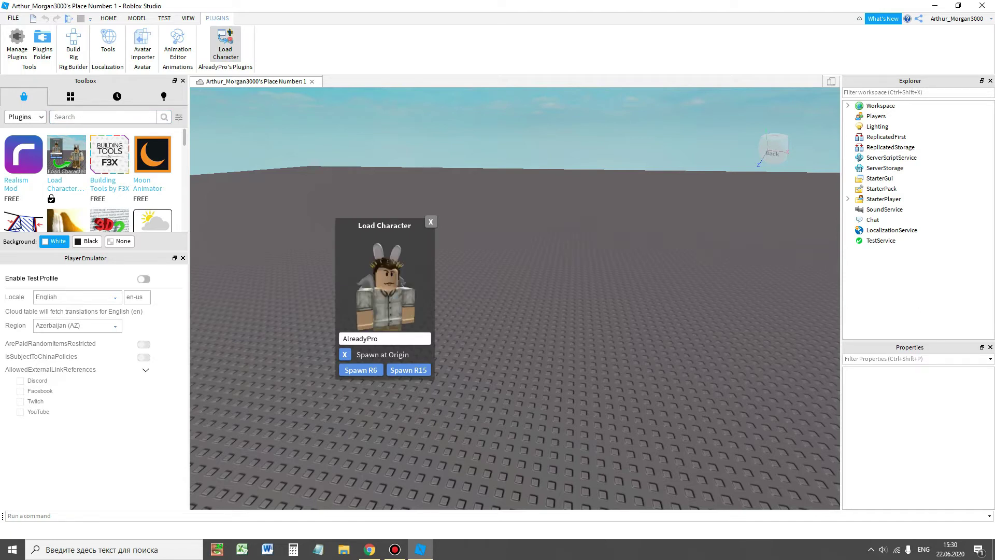
{"action": "key", "text": "BackSpace"}
{"action": "key", "text": "BackSpace"}
{"action": "key", "text": "BackSpace"}
{"action": "key", "text": "BackSpace"}
{"action": "key", "text": "BackSpace"}
{"action": "key", "text": "BackSpace"}
{"action": "key", "text": "BackSpace"}
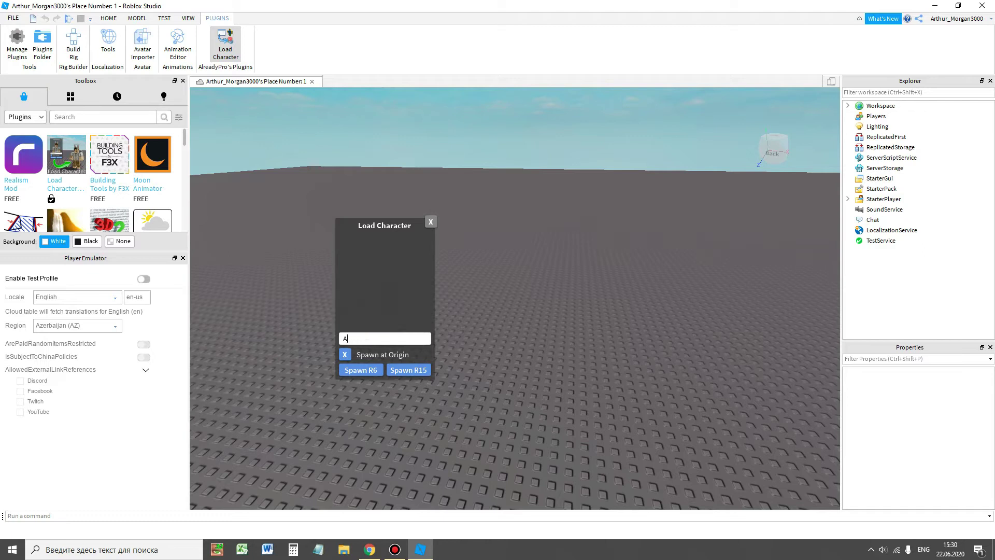
{"action": "type", "text": "rthur_"}
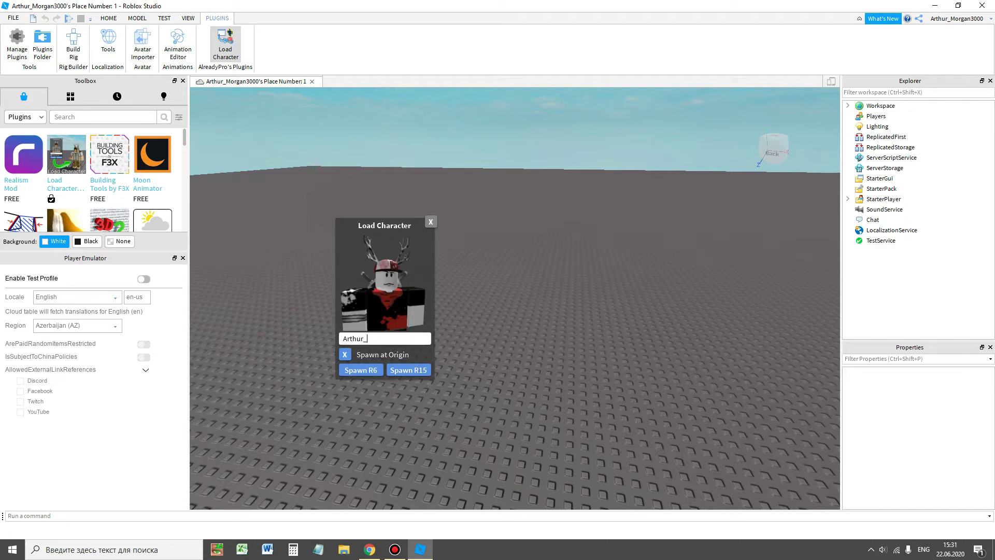
{"action": "type", "text": "MOrgan3000"}
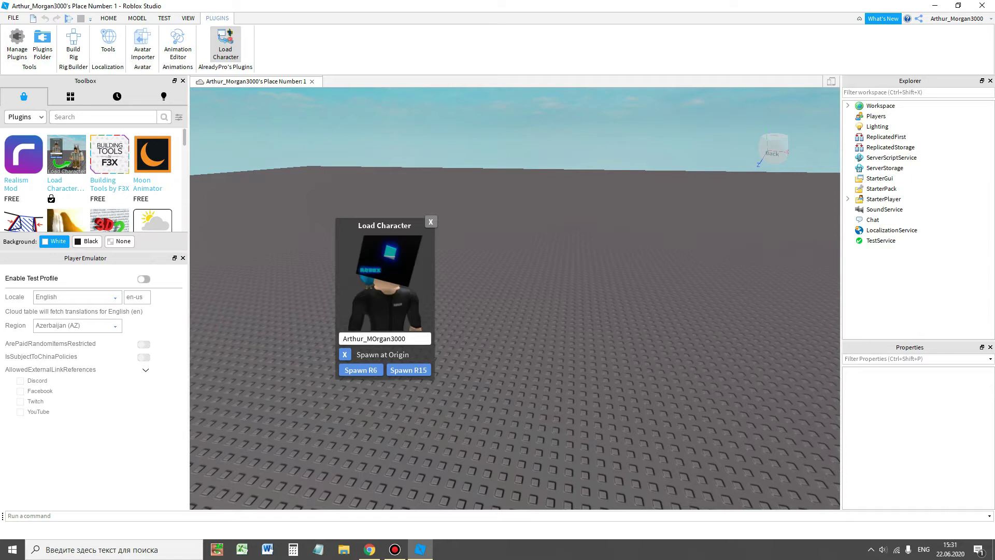
{"action": "left_click", "coordinate": [379, 339]}
{"action": "key", "text": "BackSpace"}
{"action": "type", "text": "o"}
{"action": "left_click_drag", "start_coordinate": [385, 225], "coordinate": [308, 259]}
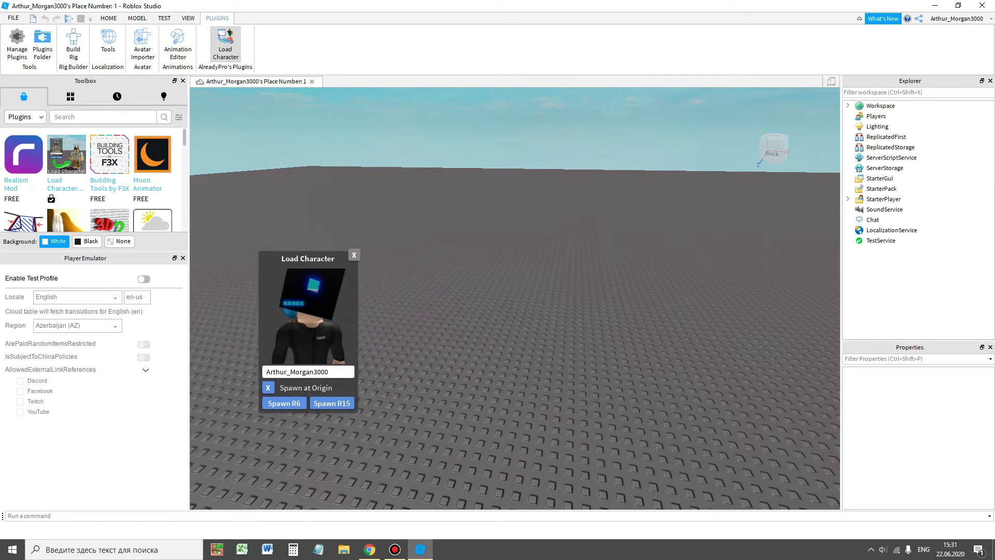
Spawn the loaded avatar as an R15 character at the origin and close the Load Character window.
{"action": "left_click", "coordinate": [332, 404]}
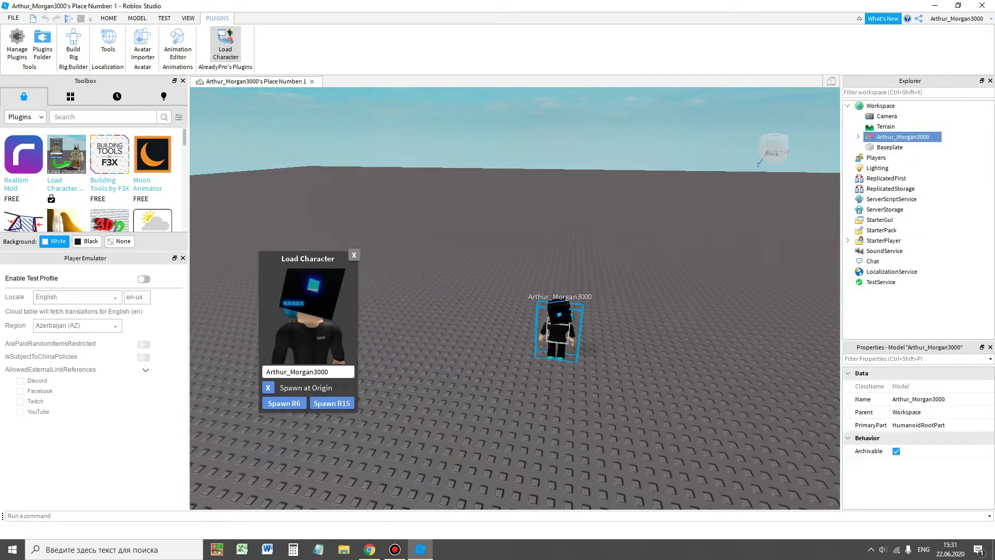
{"action": "left_click", "coordinate": [354, 255]}
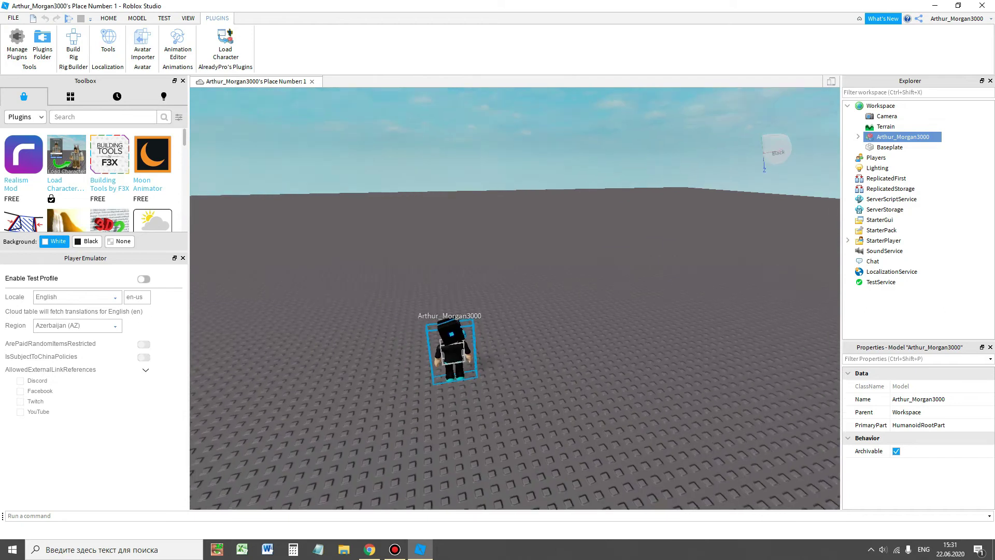
{"action": "key", "text": "w"}
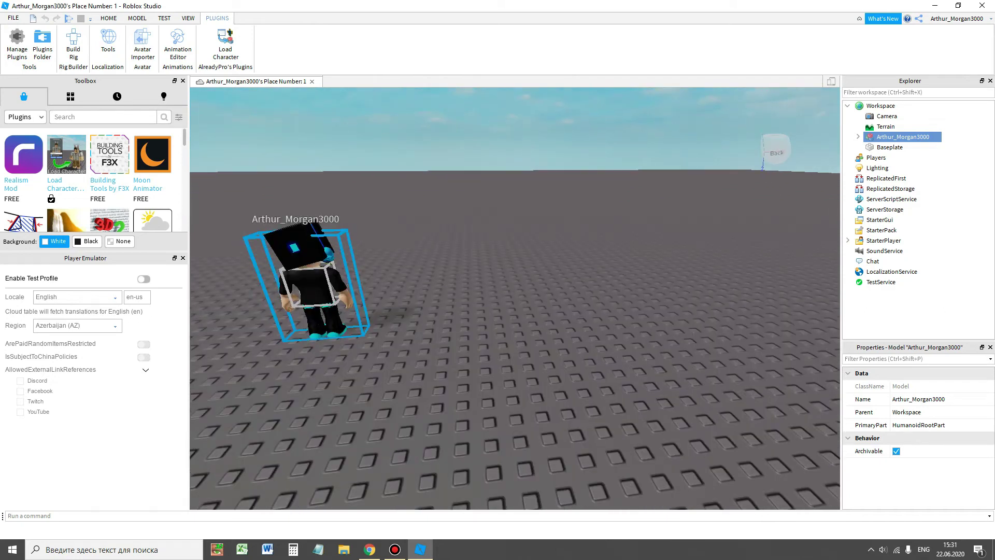
Start exporting the spawned character model as an Object Model (*.obj) file and cancel the save.
{"action": "mouse_move", "coordinate": [913, 137]}
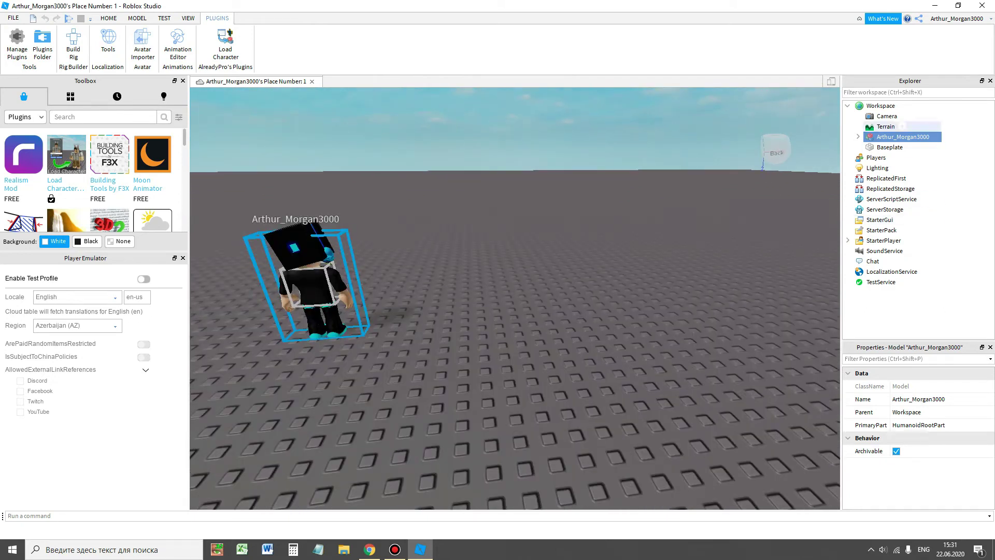
{"action": "right_click", "coordinate": [905, 137]}
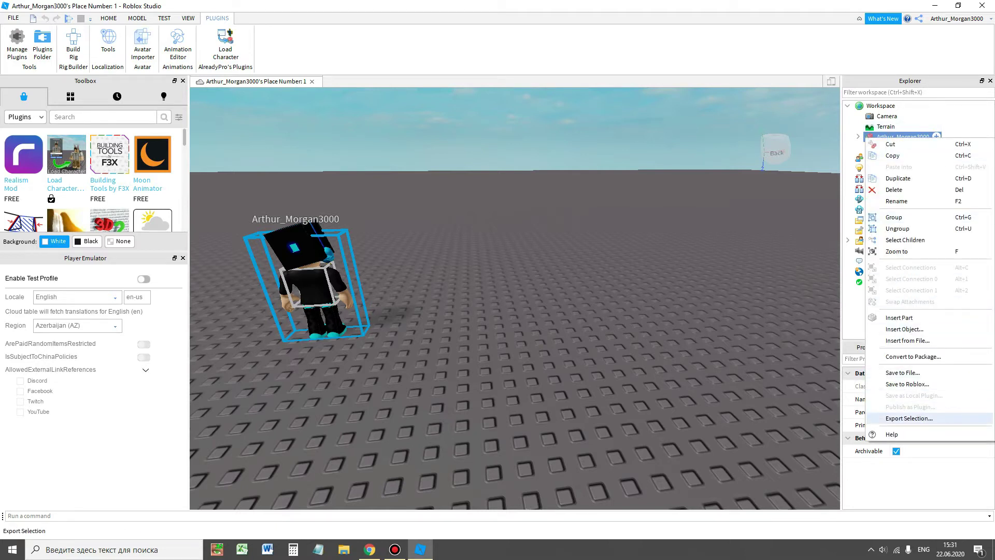
{"action": "left_click", "coordinate": [910, 419]}
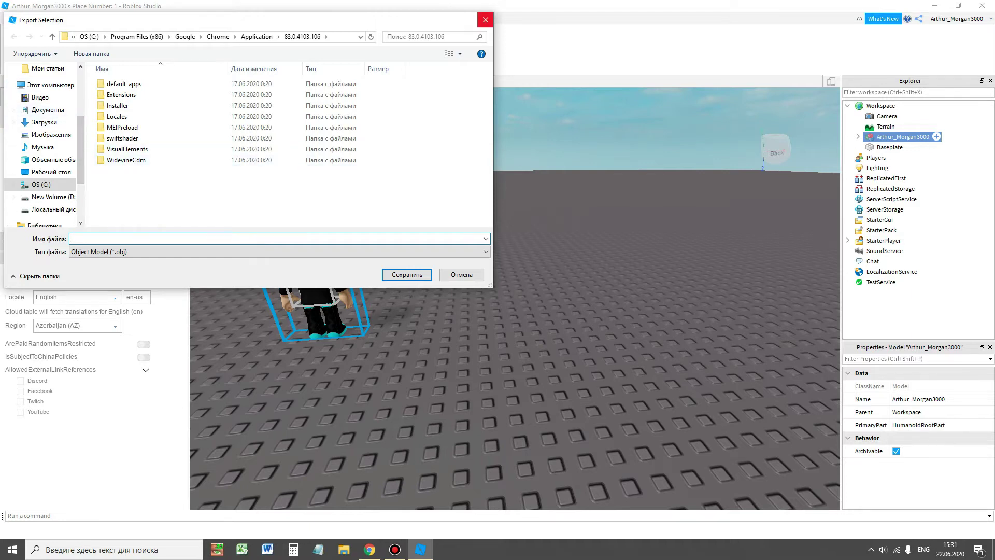
{"action": "left_click", "coordinate": [486, 20]}
Close Roblox Studio discarding the changes, minimize the browser and launch Adobe Photoshop CC 2018 from the desktop's Adobe folder.
{"action": "left_click", "coordinate": [982, 5]}
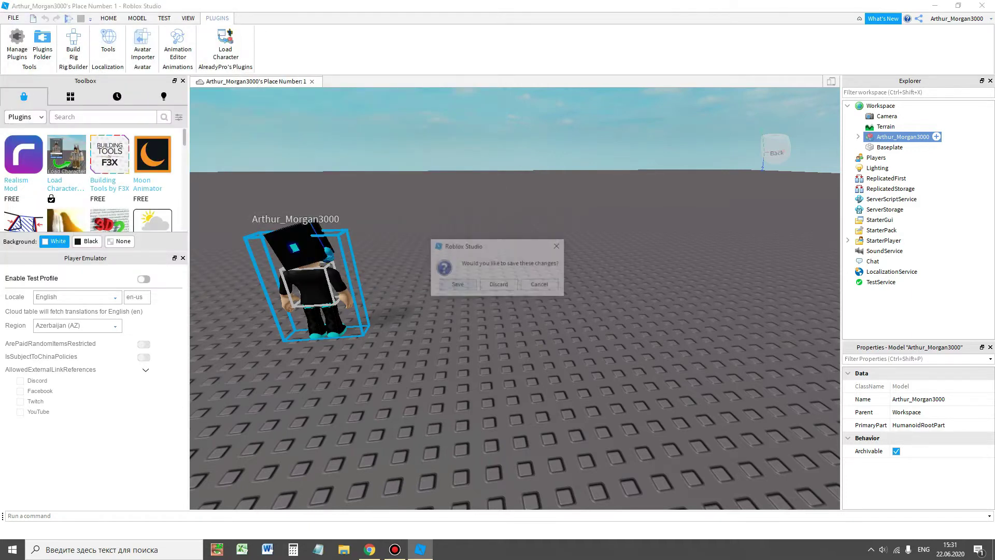
{"action": "left_click", "coordinate": [499, 285]}
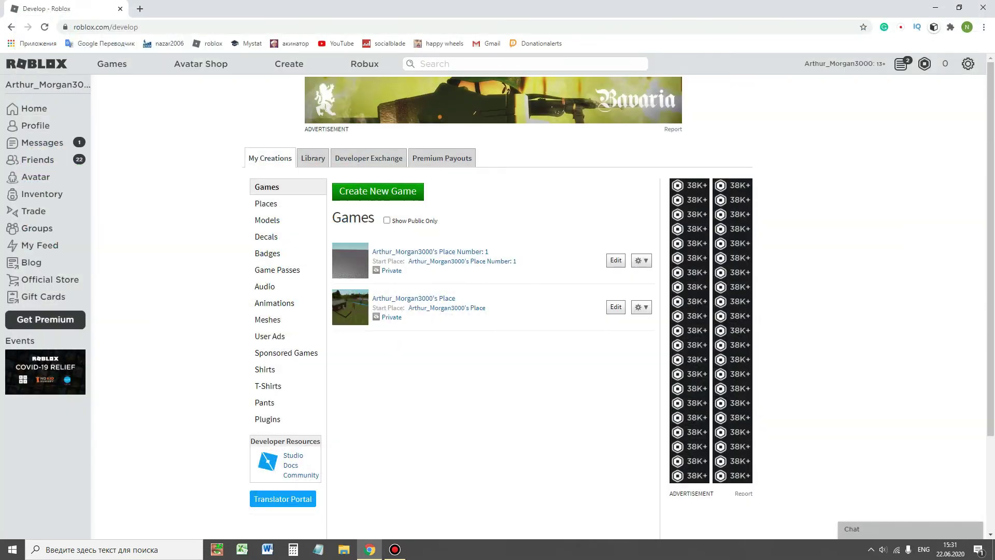
{"action": "left_click", "coordinate": [936, 7]}
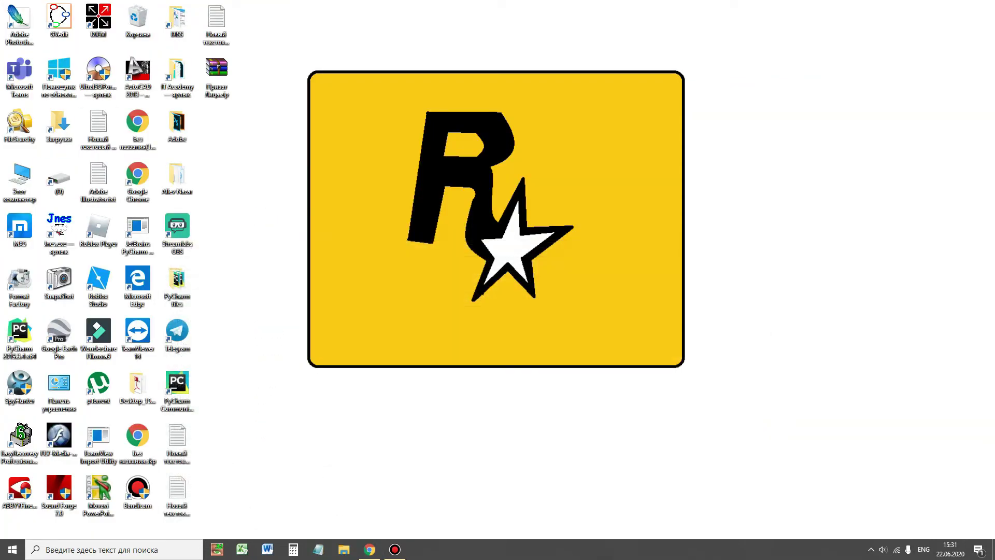
{"action": "double_click", "coordinate": [178, 125]}
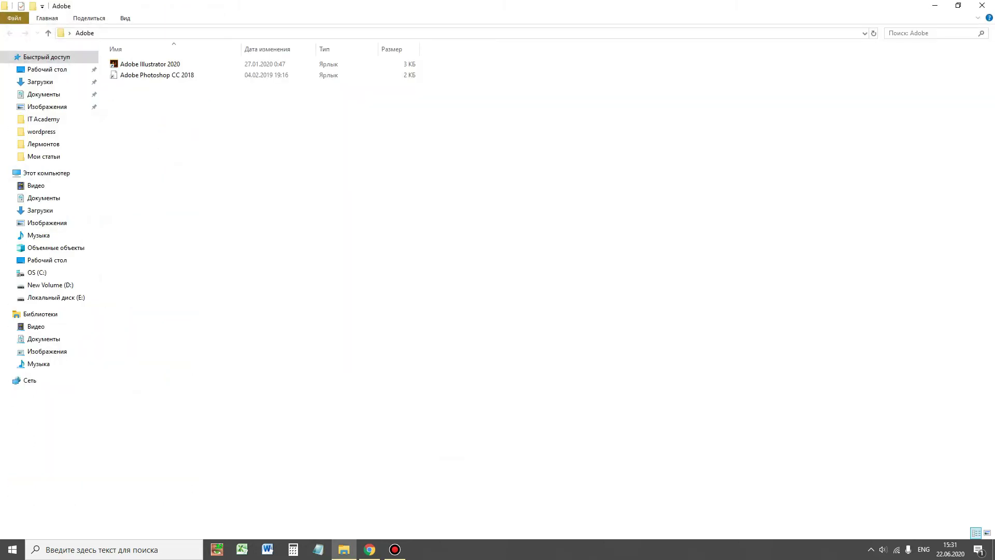
{"action": "double_click", "coordinate": [167, 76]}
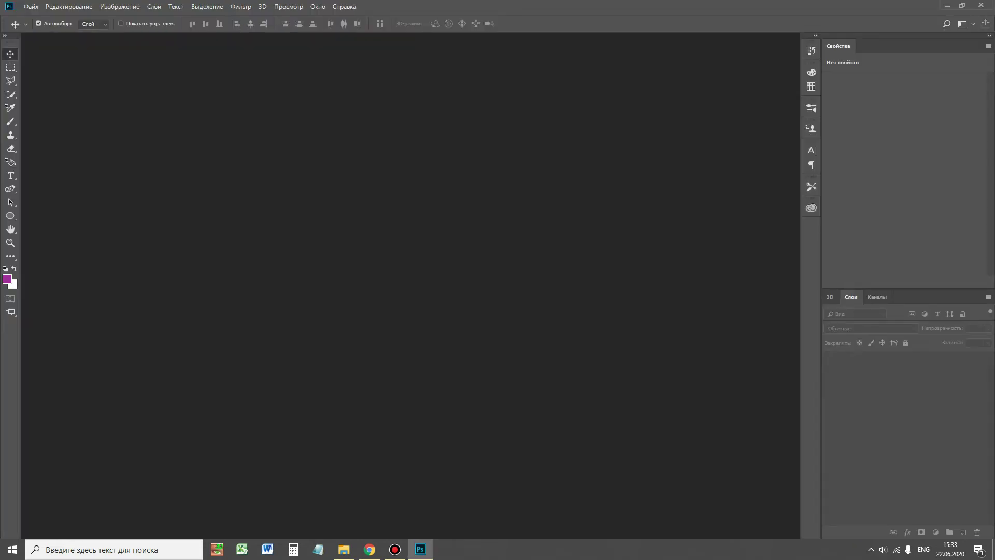
Create a new 1920 × 1080 pixel document at 300 ppi in RGB with a white background.
{"action": "left_click", "coordinate": [31, 7]}
{"action": "left_click", "coordinate": [44, 18]}
{"action": "left_click", "coordinate": [31, 7]}
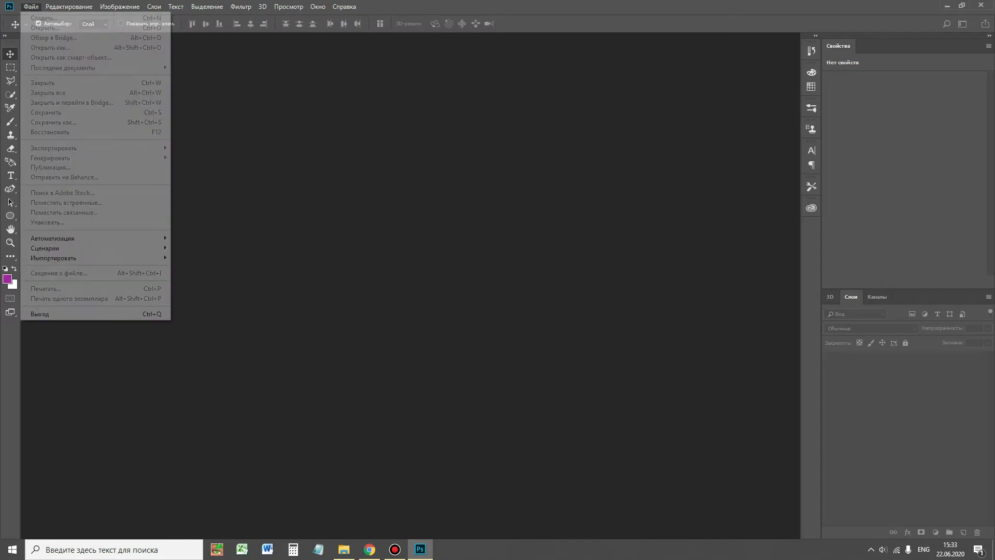
{"action": "left_click", "coordinate": [45, 18]}
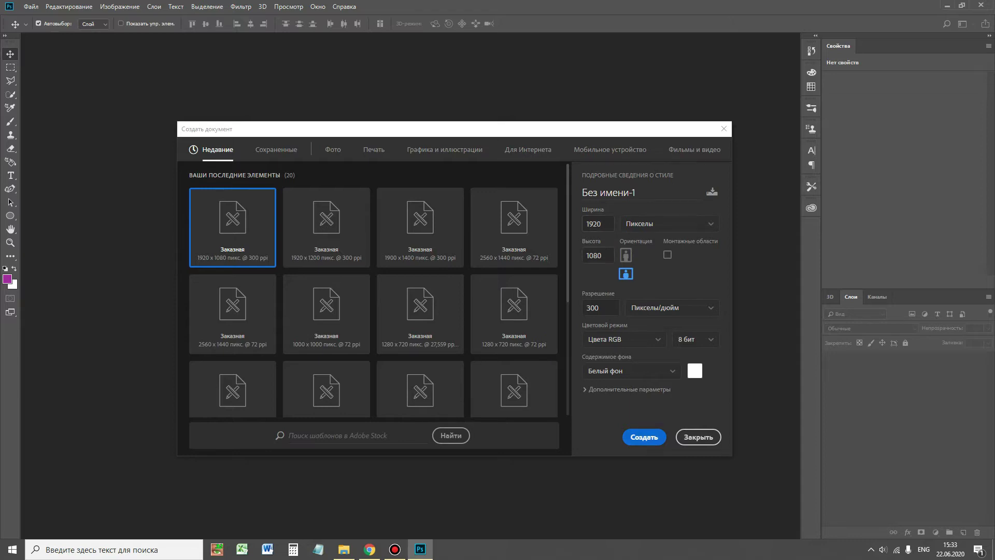
{"action": "left_click", "coordinate": [627, 436]}
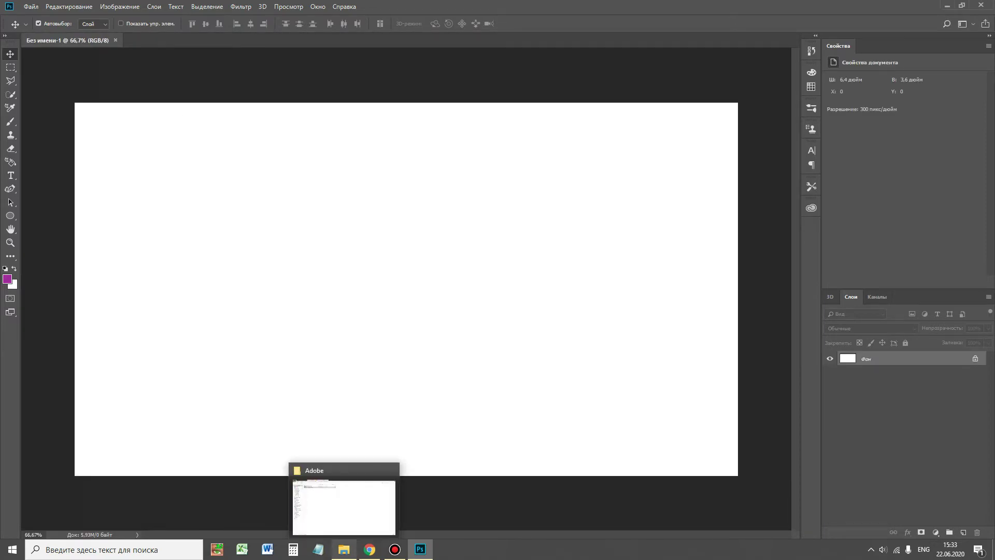
Bring the exported character OBJ file from the Downloads folder into the document, with the 3D scene units set to Пиксели (pixels).
{"action": "left_click", "coordinate": [343, 549]}
{"action": "left_click", "coordinate": [40, 82]}
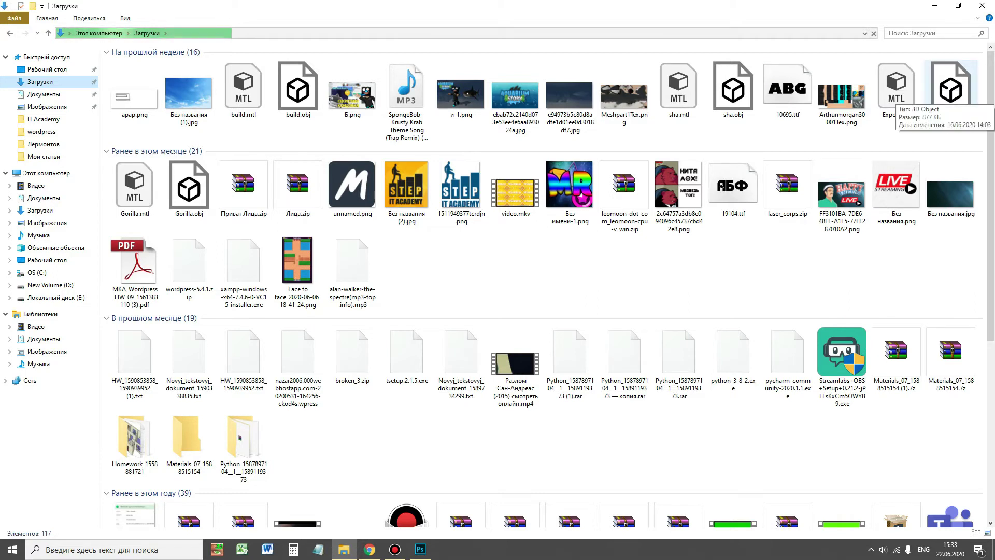
{"action": "left_click_drag", "start_coordinate": [951, 90], "coordinate": [420, 549]}
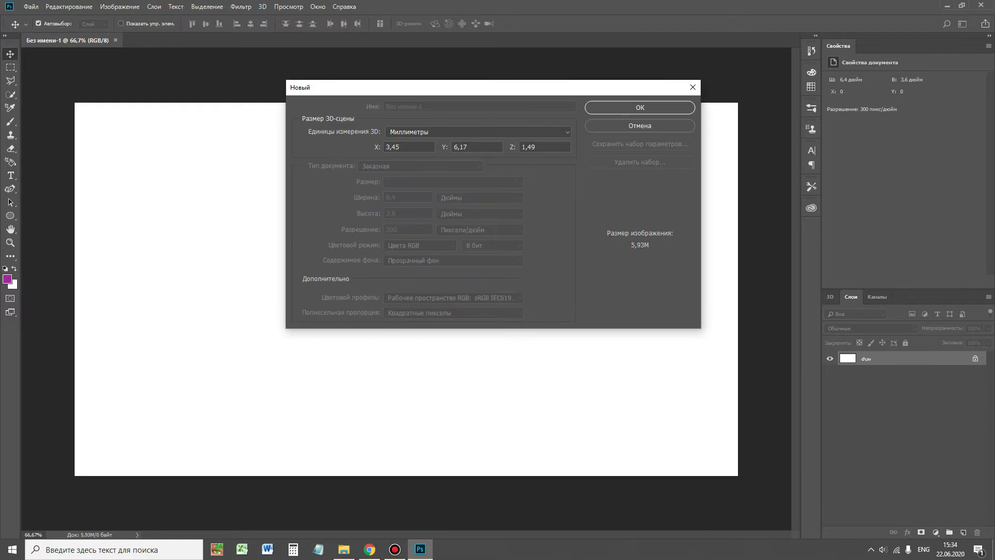
{"action": "left_click", "coordinate": [478, 132]}
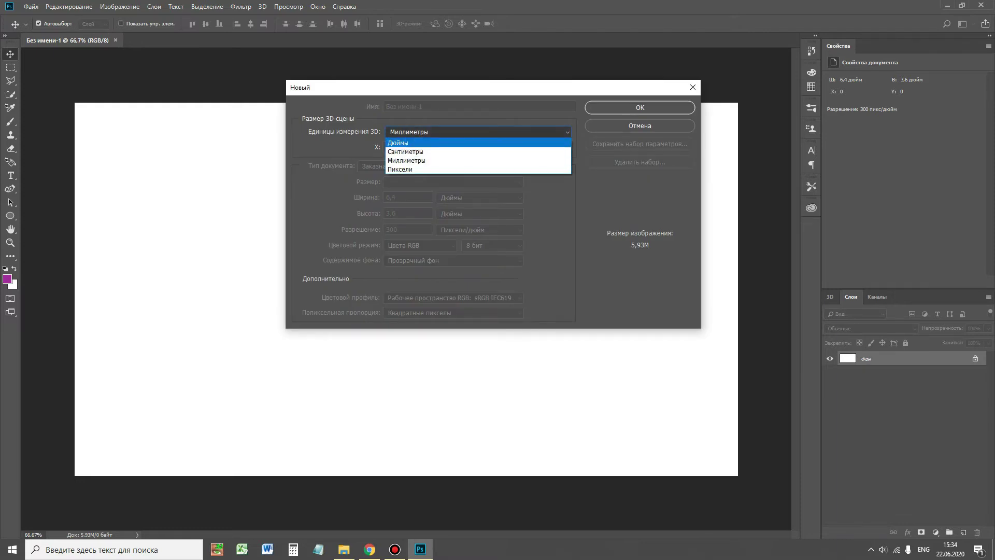
{"action": "key", "text": "Escape"}
{"action": "key", "text": "Down"}
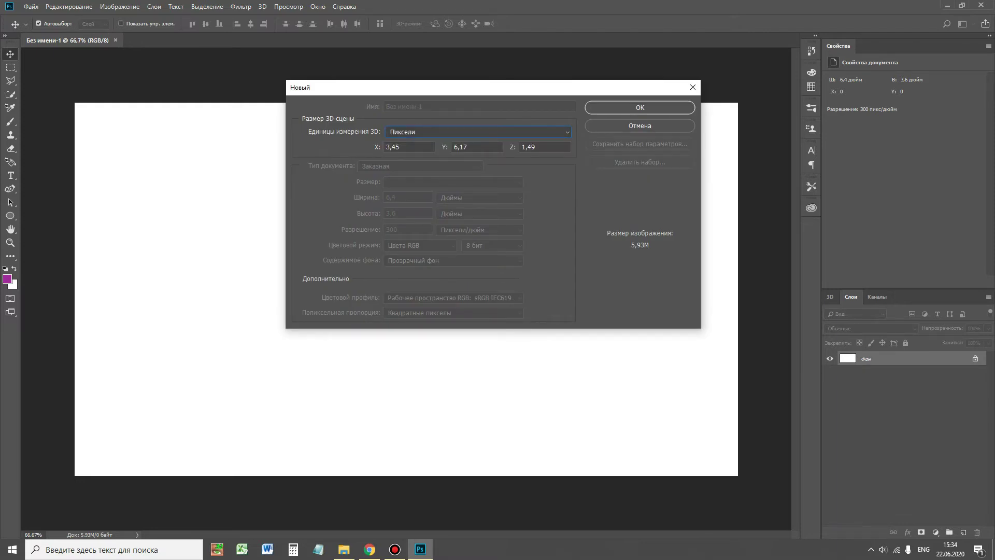
{"action": "key", "text": "Return"}
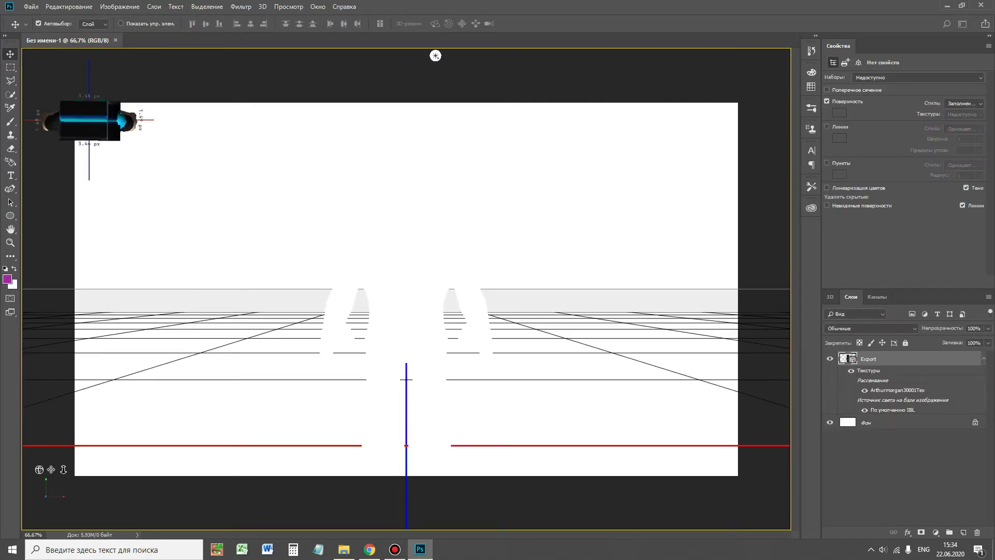
Orbit the 3D camera to show the character's front at an angle from slightly above, and collapse the Export layer's texture list.
{"action": "left_click_drag", "start_coordinate": [544, 362], "coordinate": [604, 363]}
{"action": "left_click_drag", "start_coordinate": [395, 55], "coordinate": [438, 55]}
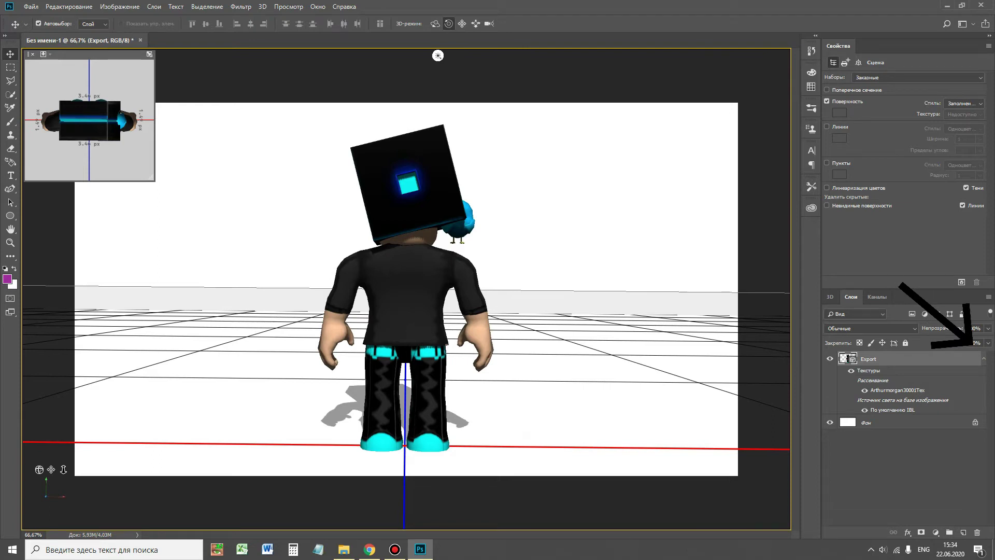
{"action": "left_click", "coordinate": [983, 359]}
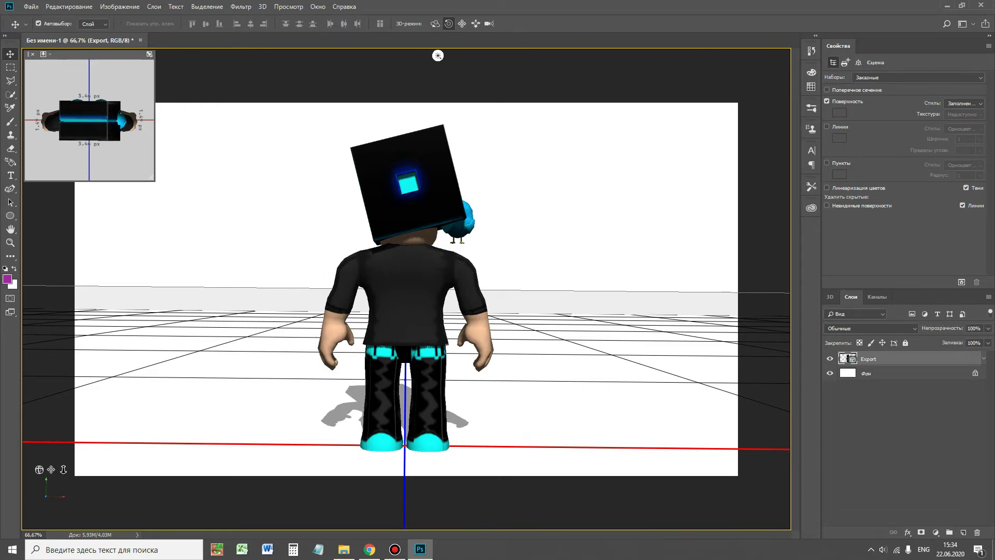
{"action": "left_click_drag", "start_coordinate": [438, 55], "coordinate": [467, 56]}
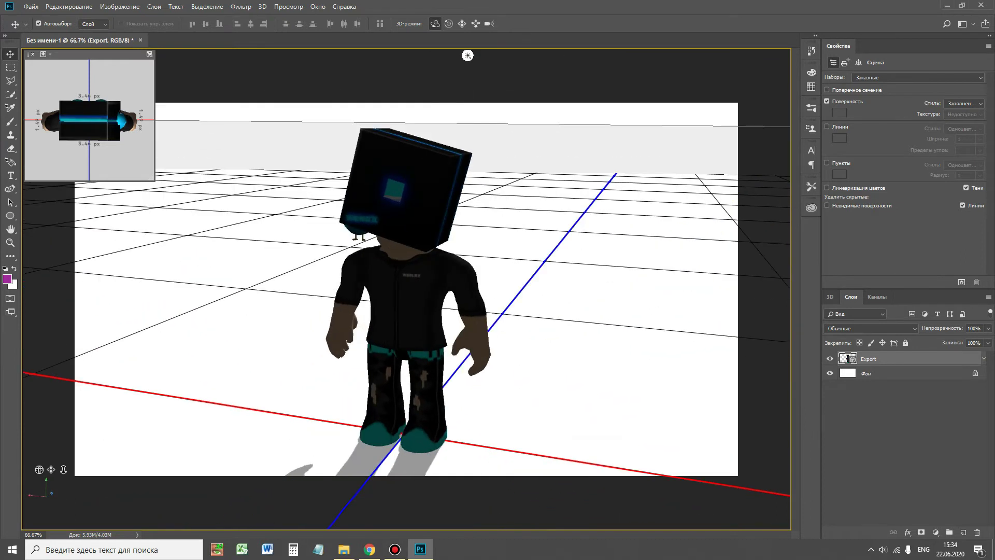
Select the scene's infinite light and rotate it to illuminate the character's front, casting the shadow behind it.
{"action": "left_click", "coordinate": [468, 53]}
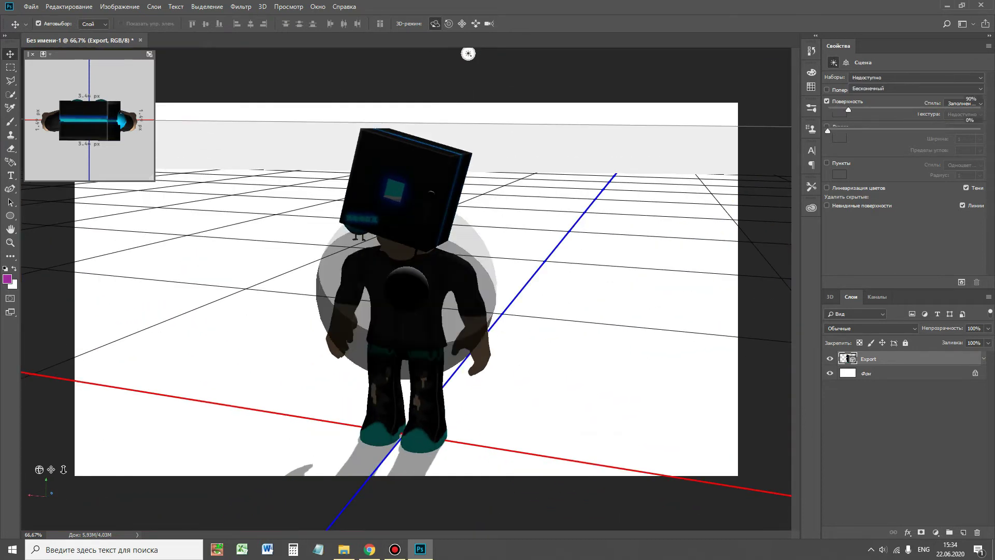
{"action": "left_click", "coordinate": [468, 54]}
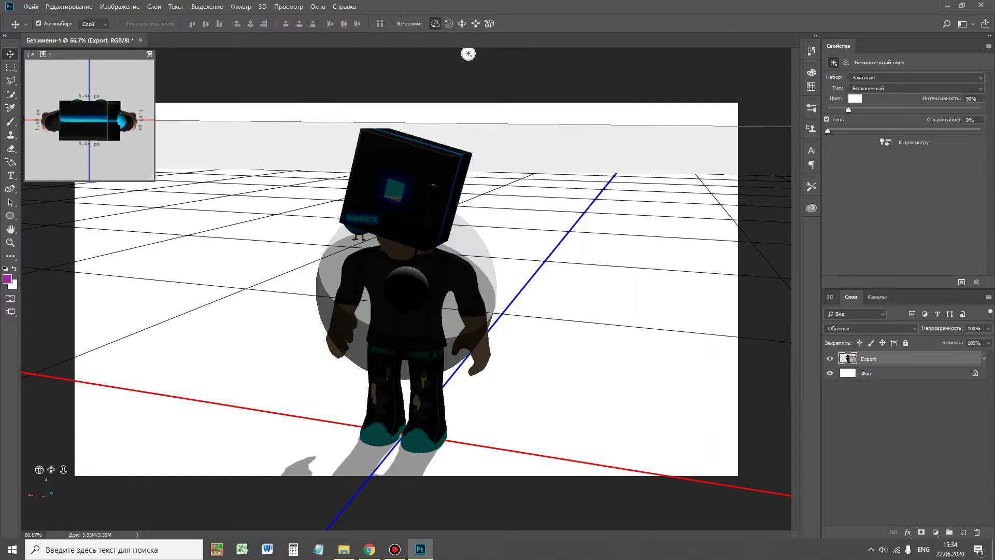
{"action": "left_click_drag", "start_coordinate": [420, 187], "coordinate": [387, 190]}
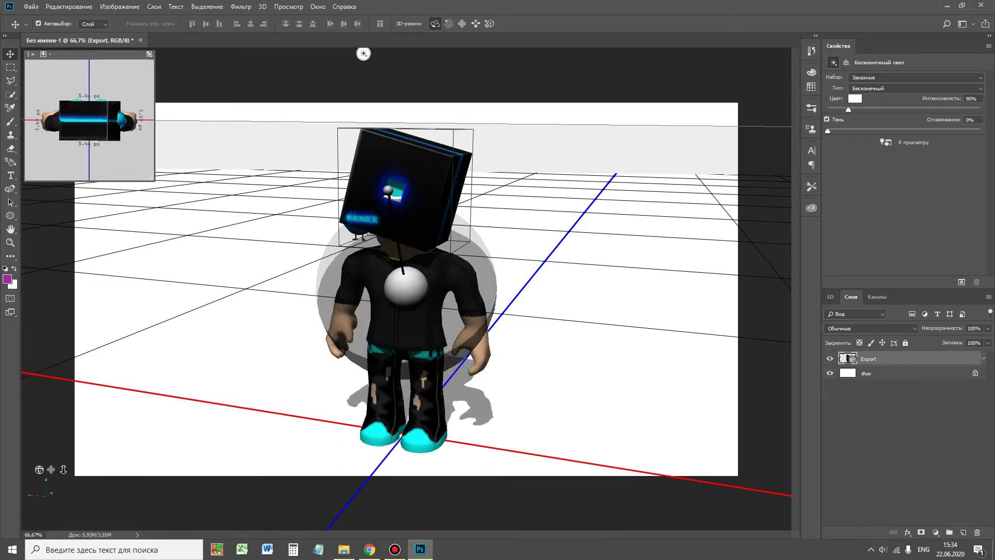
Orbit the 3D camera to a nearly frontal view of the character and select its arm, head and torso parts in turn.
{"action": "left_click_drag", "start_coordinate": [570, 259], "coordinate": [614, 236]}
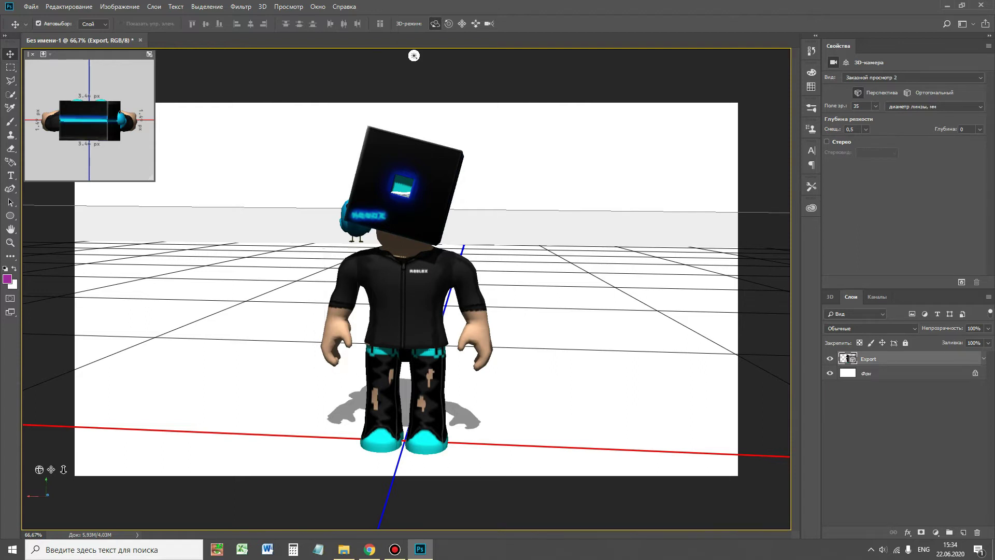
{"action": "left_click", "coordinate": [338, 311]}
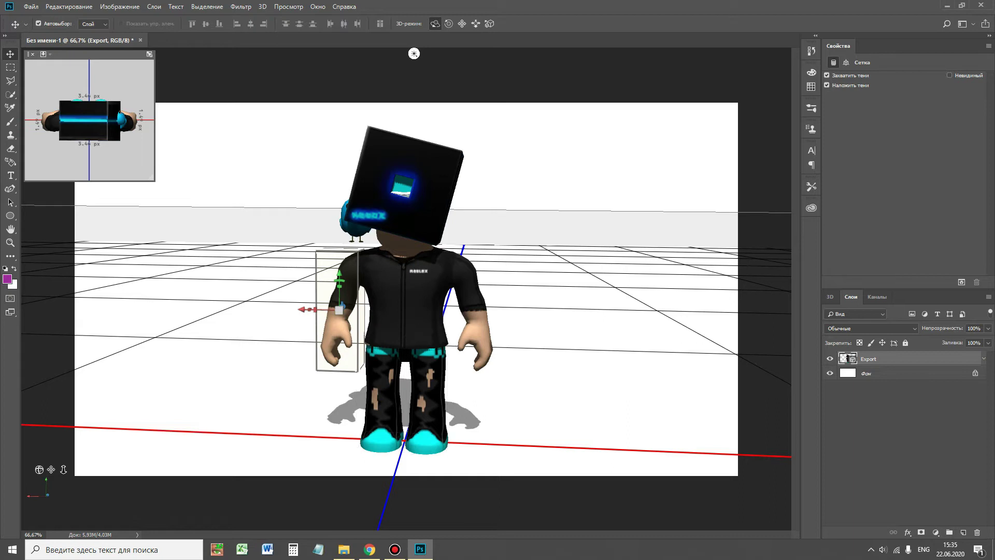
{"action": "left_click", "coordinate": [399, 187]}
{"action": "left_click", "coordinate": [402, 290]}
{"action": "left_click", "coordinate": [407, 269]}
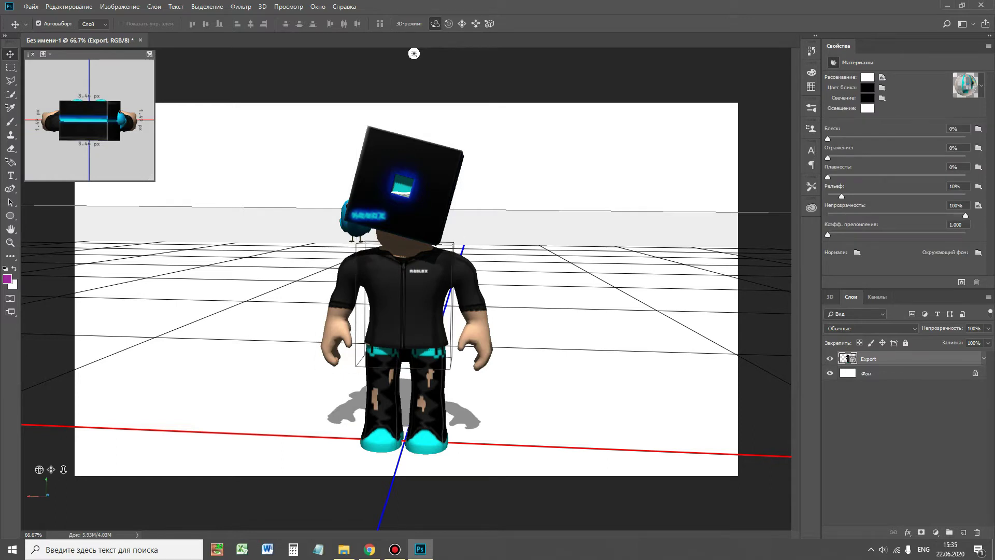
Zoom the 3D camera out and back in, setting the lens field of view to 33 mm with the whole character inside the canvas.
{"action": "left_click", "coordinate": [414, 54]}
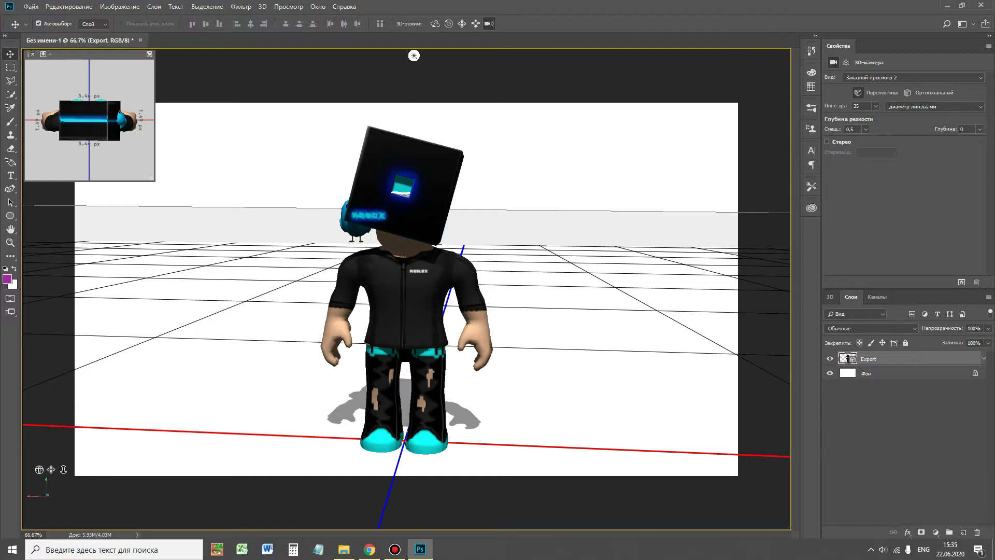
{"action": "left_click_drag", "start_coordinate": [407, 291], "coordinate": [406, 293]}
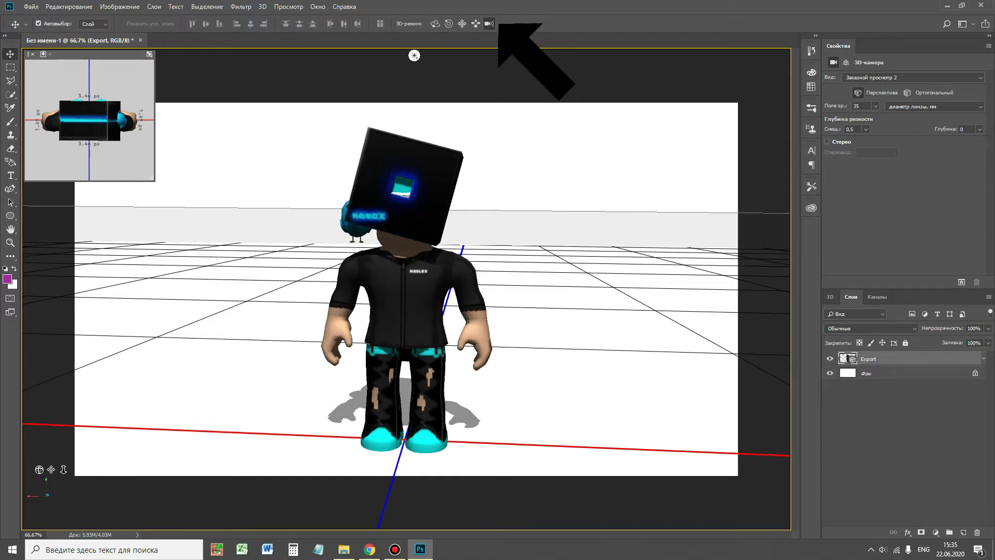
{"action": "left_click_drag", "start_coordinate": [407, 294], "coordinate": [406, 368]}
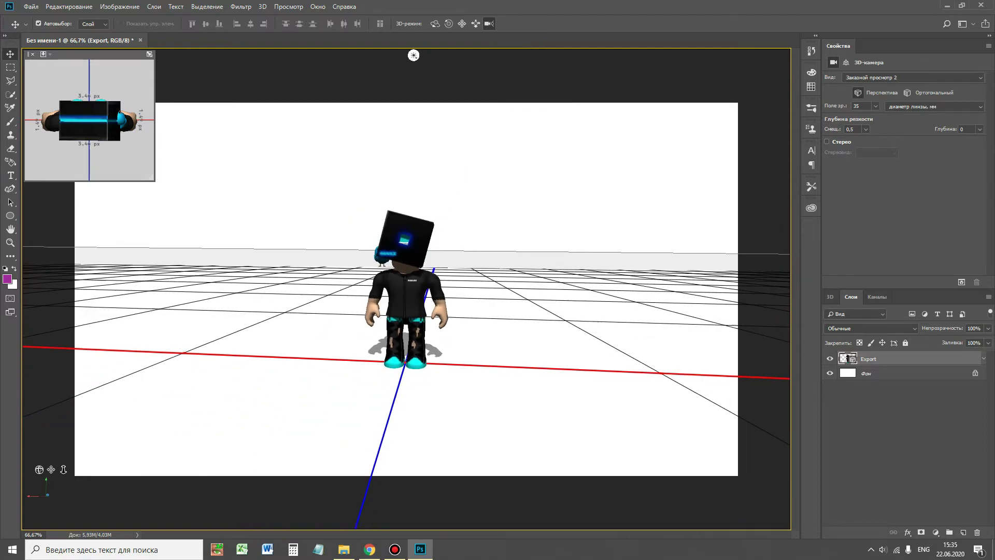
{"action": "scroll", "coordinate": [415, 55], "scroll_direction": "up", "scroll_amount": 5}
{"action": "scroll", "coordinate": [414, 56], "scroll_direction": "up", "scroll_amount": 2}
{"action": "scroll", "coordinate": [414, 55], "scroll_direction": "down", "scroll_amount": 2}
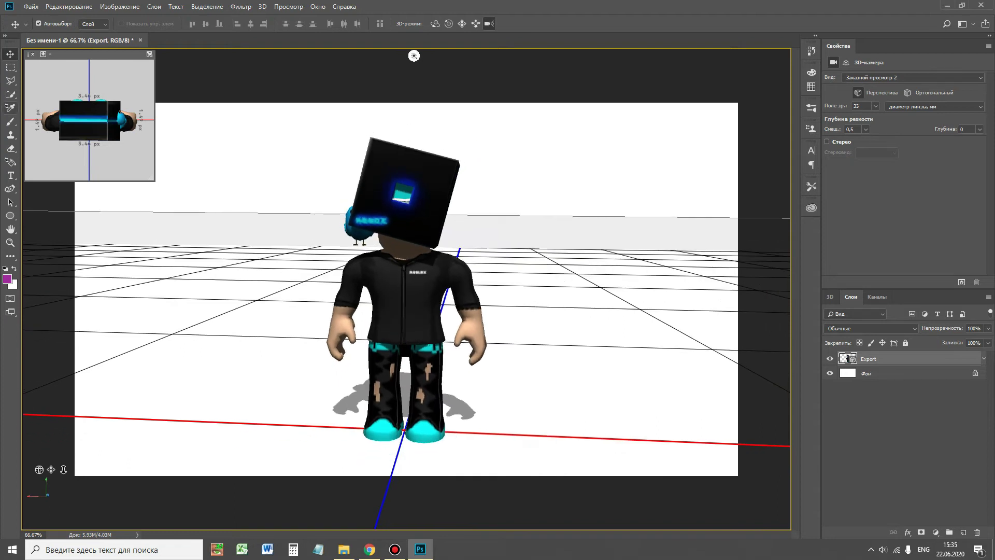
{"action": "key", "text": "m"}
{"action": "key", "text": "v"}
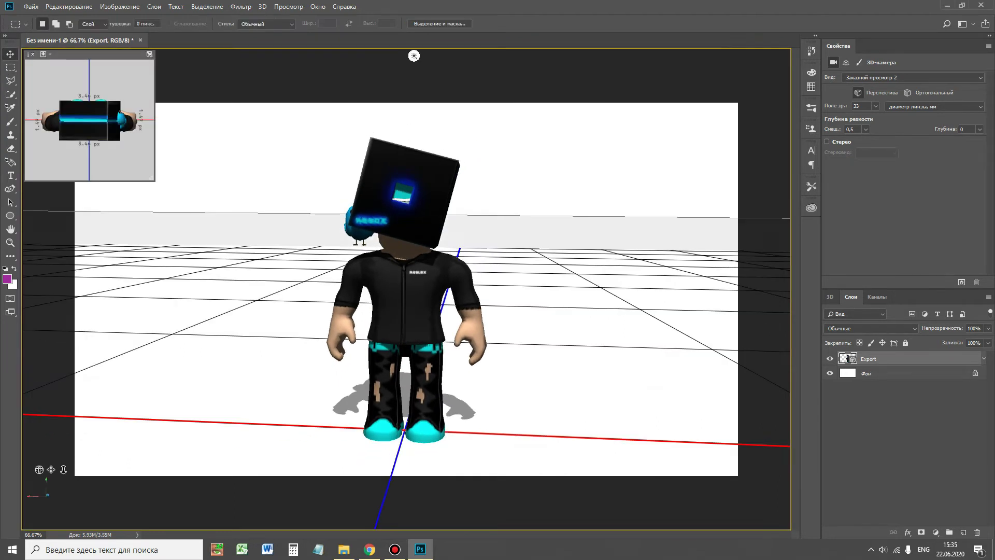
Place the sky picture "Без названия (1).jpg" from the Downloads folder into the document and stretch it to cover the whole canvas.
{"action": "left_click", "coordinate": [344, 549]}
{"action": "mouse_move", "coordinate": [369, 549]}
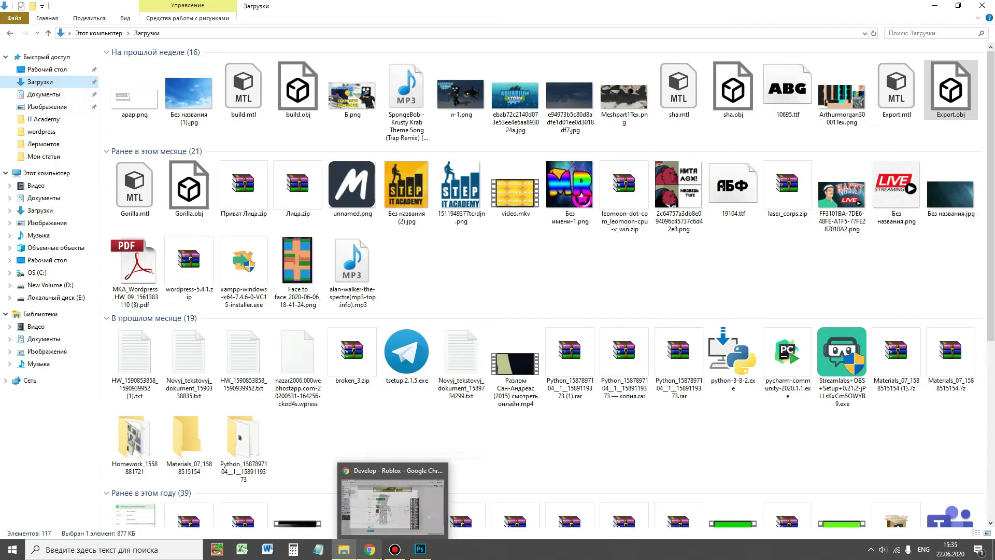
{"action": "left_click", "coordinate": [188, 96]}
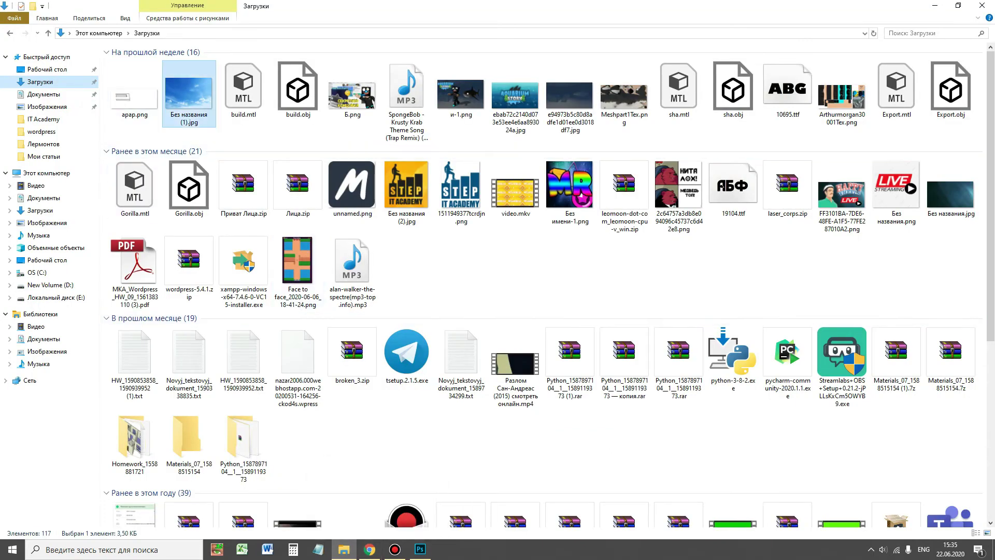
{"action": "left_click_drag", "start_coordinate": [189, 95], "coordinate": [426, 508]}
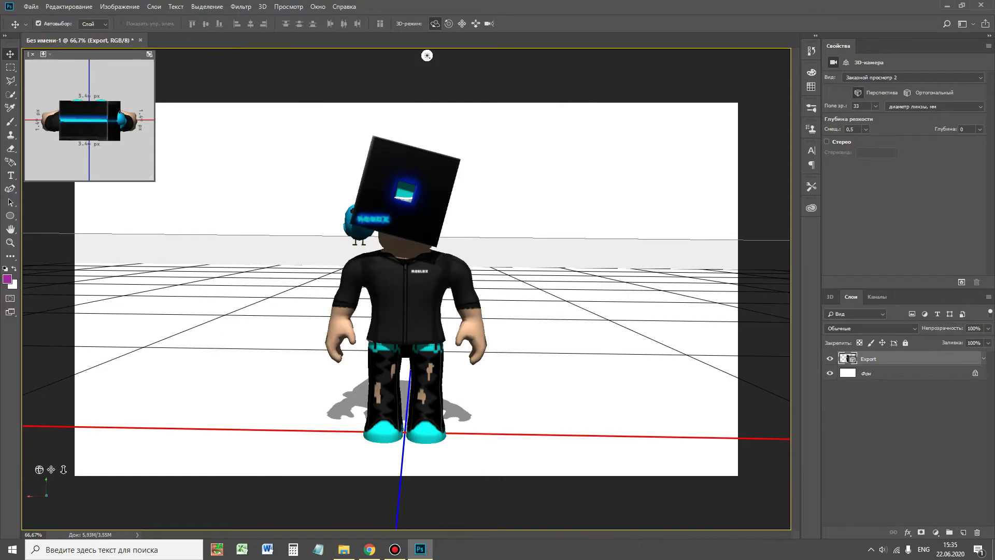
{"action": "left_click_drag", "start_coordinate": [604, 157], "coordinate": [738, 102]}
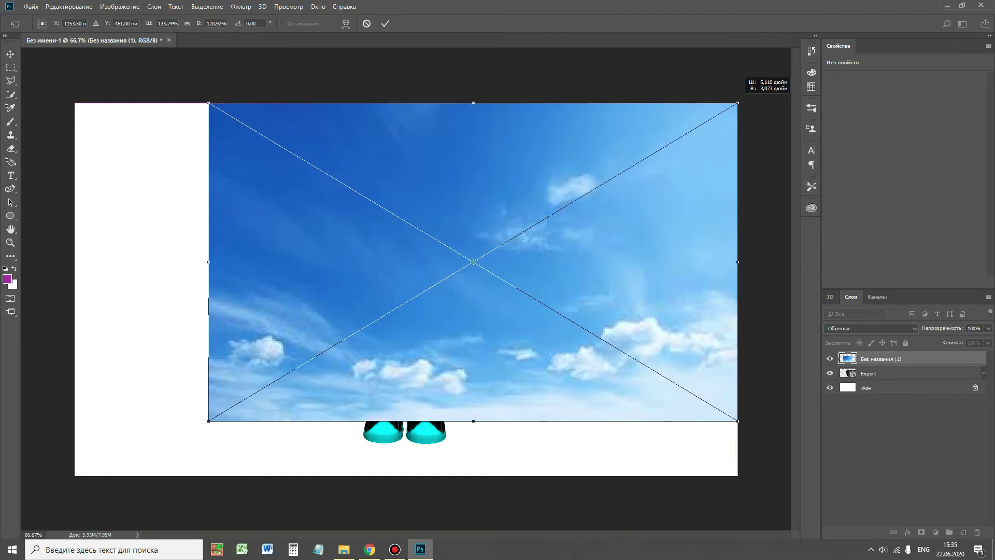
{"action": "left_click_drag", "start_coordinate": [208, 421], "coordinate": [75, 475]}
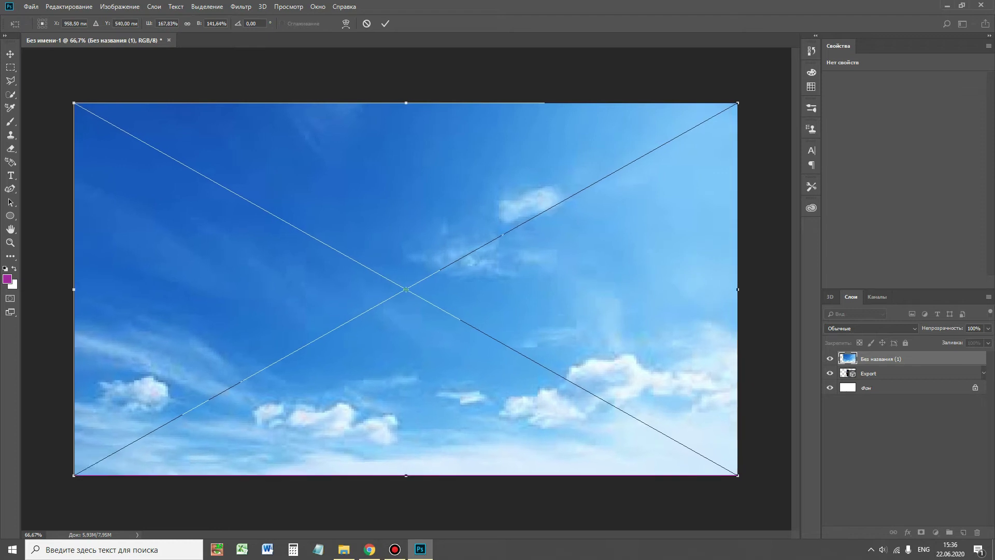
{"action": "left_click_drag", "start_coordinate": [406, 102], "coordinate": [406, 101]}
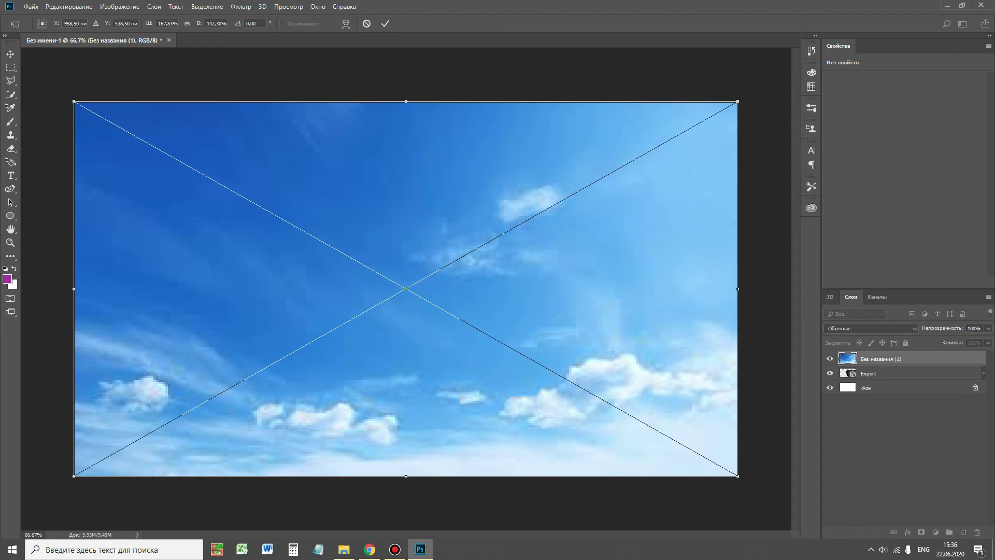
{"action": "key", "text": "Return"}
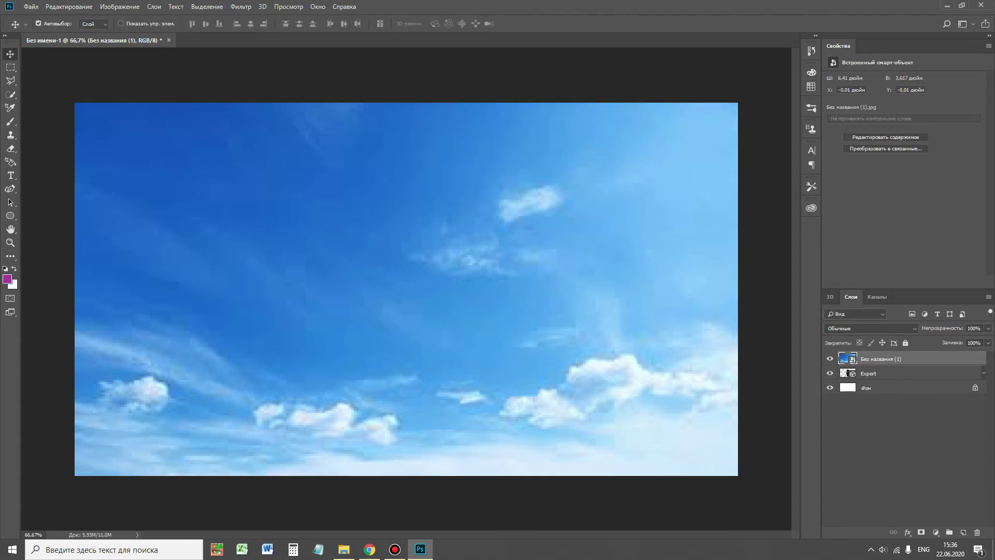
Move the sky layer "Без названия (1)" below the Export layer and deselect the layers.
{"action": "right_click", "coordinate": [871, 360]}
{"action": "left_click_drag", "start_coordinate": [870, 359], "coordinate": [871, 380]}
{"action": "left_click", "coordinate": [881, 440]}
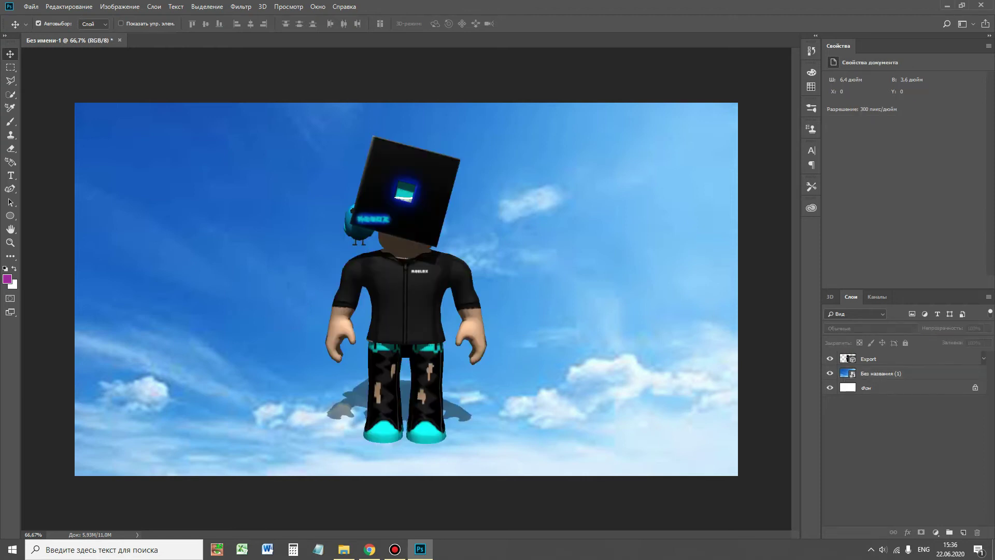
Select the Export layer, pan the character slightly to the left of the canvas centre and orbit the camera to a slightly angled view.
{"action": "left_click", "coordinate": [876, 359]}
{"action": "left_click_drag", "start_coordinate": [418, 282], "coordinate": [421, 307]}
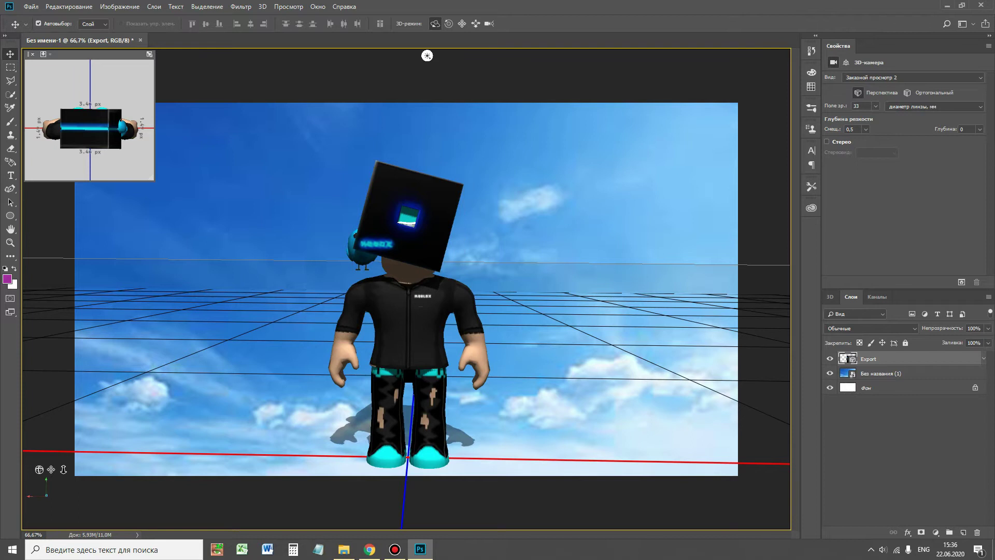
{"action": "mouse_move", "coordinate": [498, 415]}
{"action": "left_mouse_down"}
{"action": "mouse_move", "coordinate": [442, 419]}
{"action": "mouse_move", "coordinate": [482, 408]}
{"action": "left_mouse_up"}
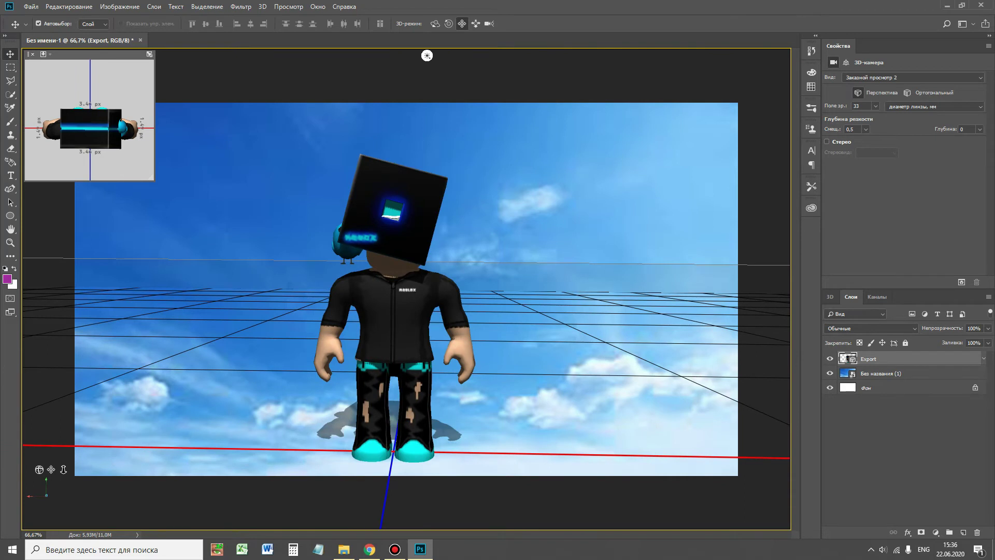
{"action": "left_click_drag", "start_coordinate": [506, 447], "coordinate": [475, 435]}
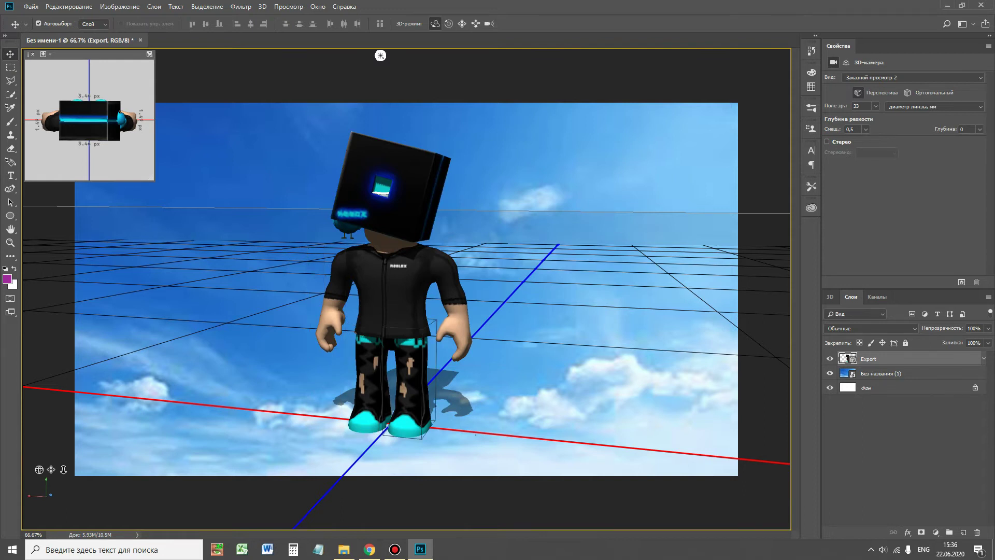
Select the character's left arm mesh and rotate it so the hand points upward, checking its alignment from the side.
{"action": "left_click", "coordinate": [451, 301]}
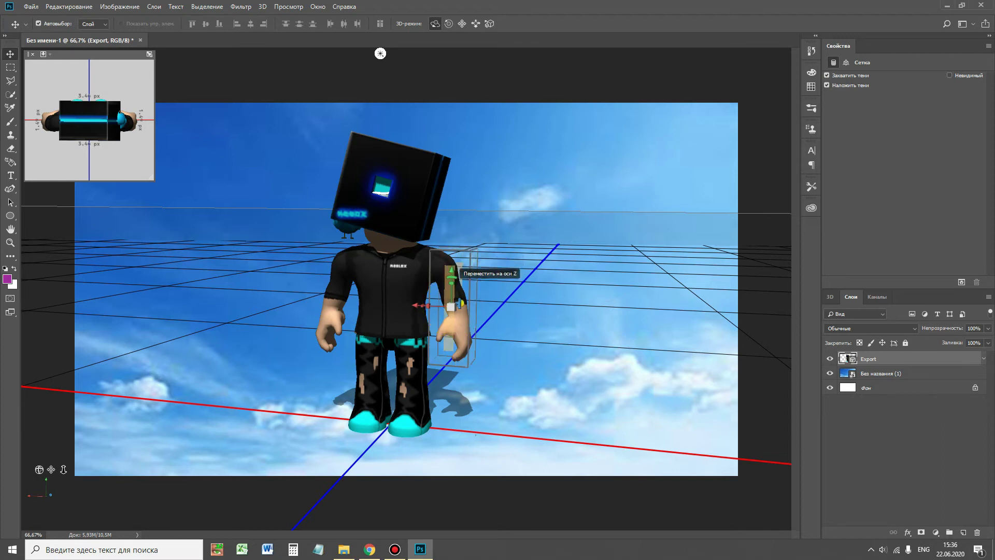
{"action": "left_click_drag", "start_coordinate": [458, 267], "coordinate": [455, 376]}
{"action": "left_click_drag", "start_coordinate": [380, 54], "coordinate": [236, 56]}
{"action": "left_click", "coordinate": [396, 322]}
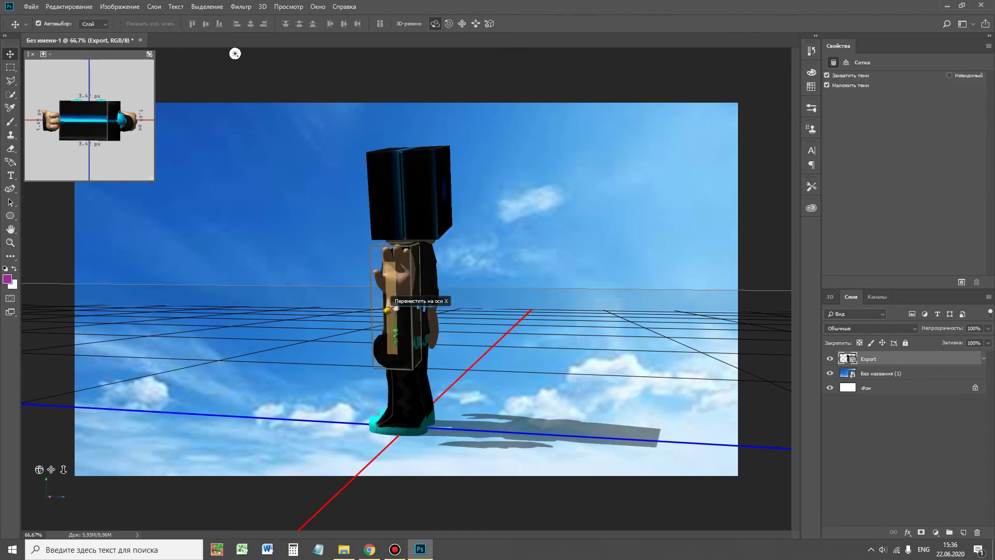
{"action": "left_click_drag", "start_coordinate": [408, 294], "coordinate": [400, 294]}
Turn the raised left arm about its own lengthwise axis while viewing the character from behind.
{"action": "left_click_drag", "start_coordinate": [235, 53], "coordinate": [297, 56]}
{"action": "left_click", "coordinate": [342, 311]}
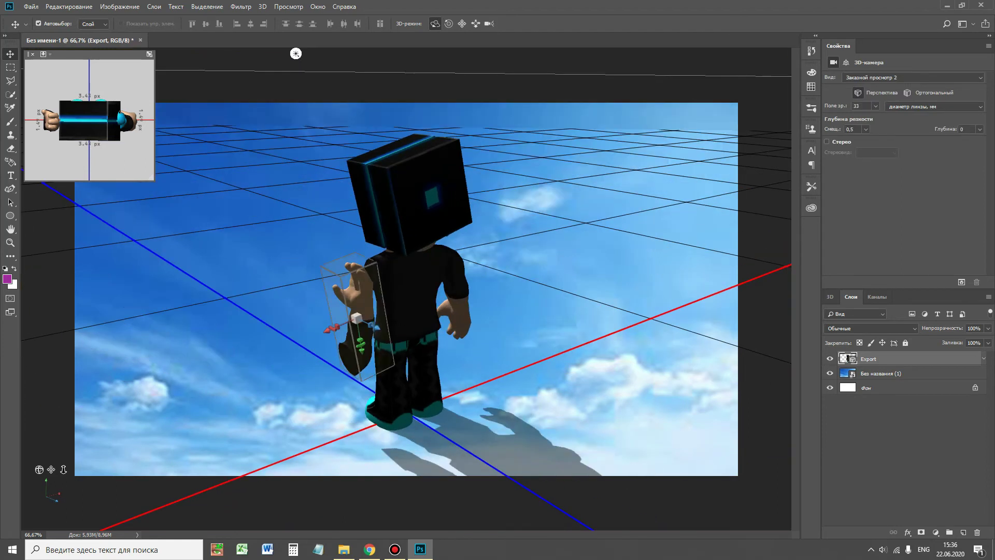
{"action": "left_click_drag", "start_coordinate": [342, 311], "coordinate": [452, 287]}
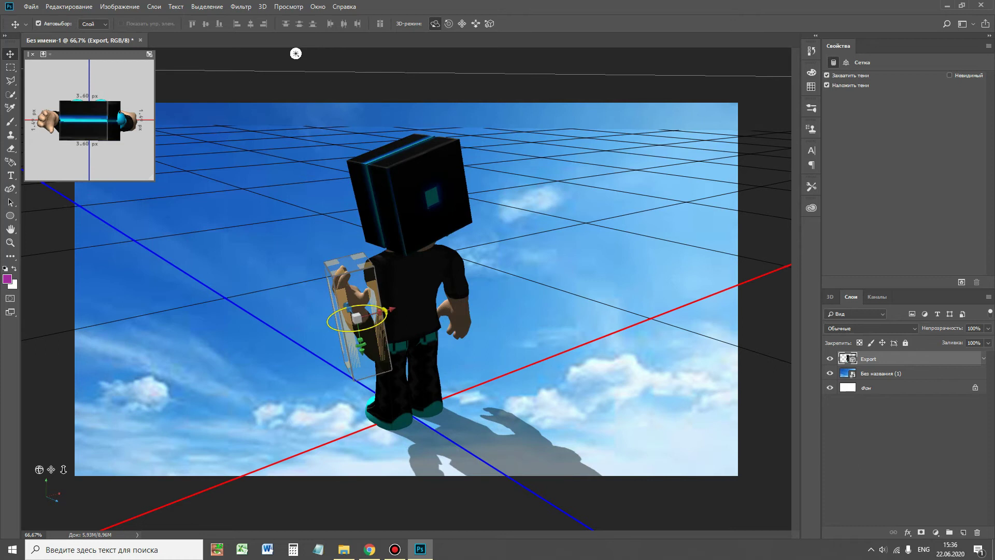
Move the raised left arm up along its axis until its upper end meets the shoulder beside the head.
{"action": "left_click_drag", "start_coordinate": [518, 311], "coordinate": [672, 288]}
{"action": "left_click", "coordinate": [432, 332]}
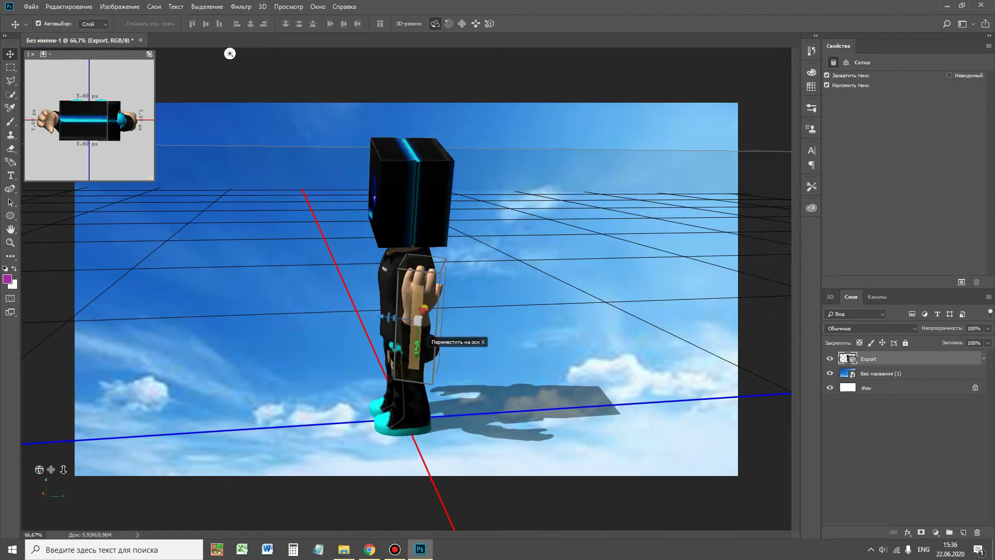
{"action": "left_click_drag", "start_coordinate": [426, 335], "coordinate": [427, 302]}
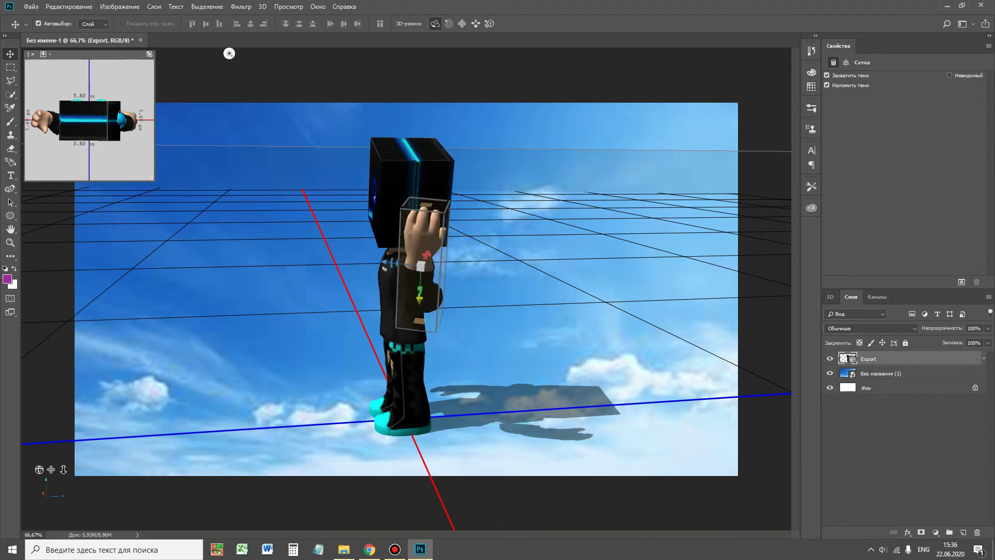
{"action": "left_click_drag", "start_coordinate": [384, 263], "coordinate": [465, 267]}
{"action": "left_click", "coordinate": [337, 264]}
{"action": "left_click", "coordinate": [467, 267]}
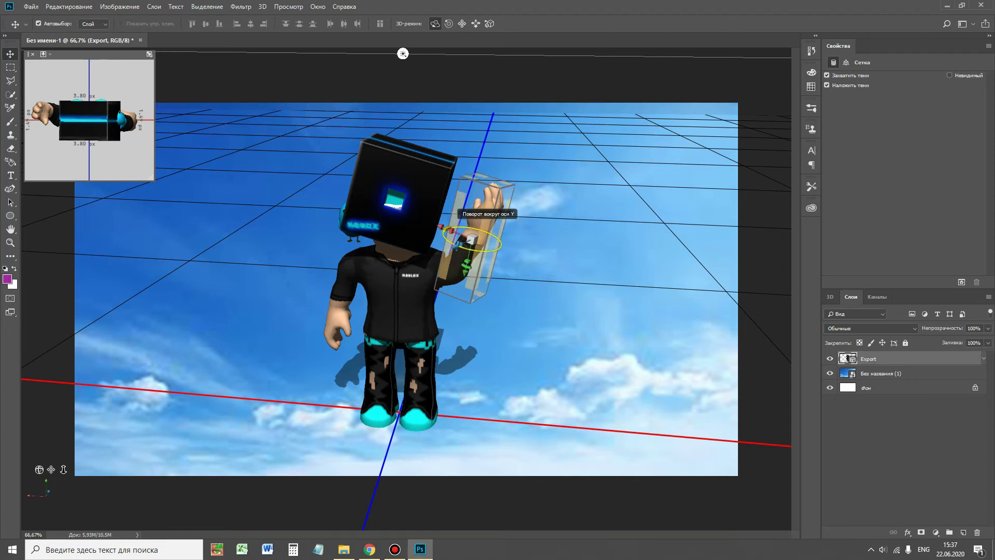
Rotate the left arm to point horizontally forward and move it down and forward to the shoulder.
{"action": "left_click_drag", "start_coordinate": [470, 226], "coordinate": [699, 465]}
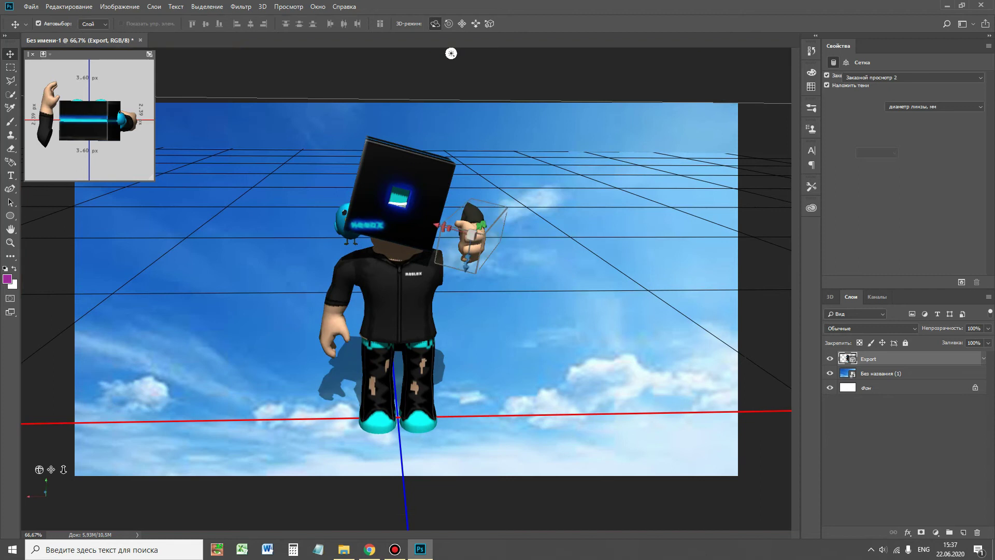
{"action": "left_click_drag", "start_coordinate": [469, 253], "coordinate": [516, 281]}
{"action": "mouse_move", "coordinate": [428, 265]}
{"action": "left_mouse_down"}
{"action": "mouse_move", "coordinate": [455, 294]}
{"action": "mouse_move", "coordinate": [418, 273]}
{"action": "left_mouse_up"}
{"action": "left_click_drag", "start_coordinate": [524, 280], "coordinate": [447, 297]}
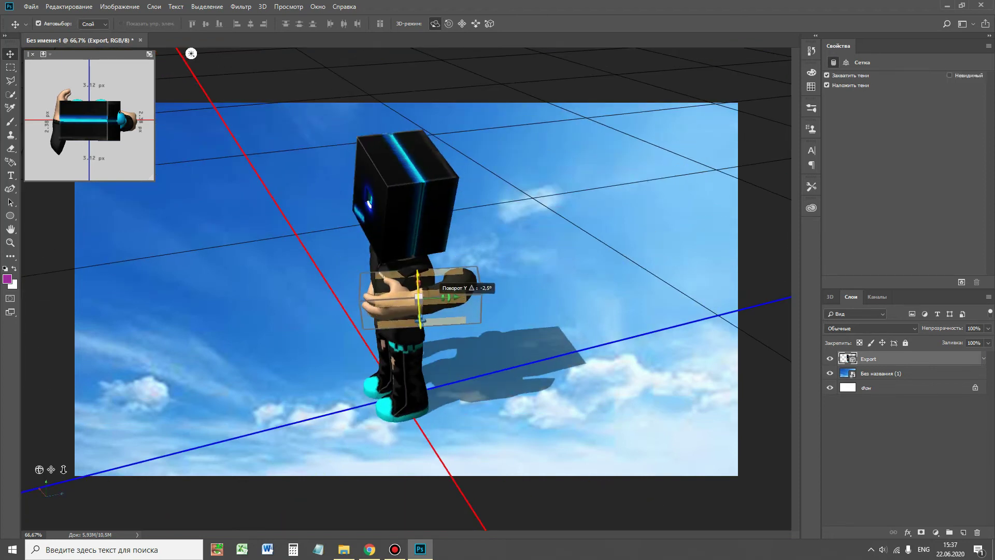
{"action": "left_click_drag", "start_coordinate": [452, 297], "coordinate": [422, 289]}
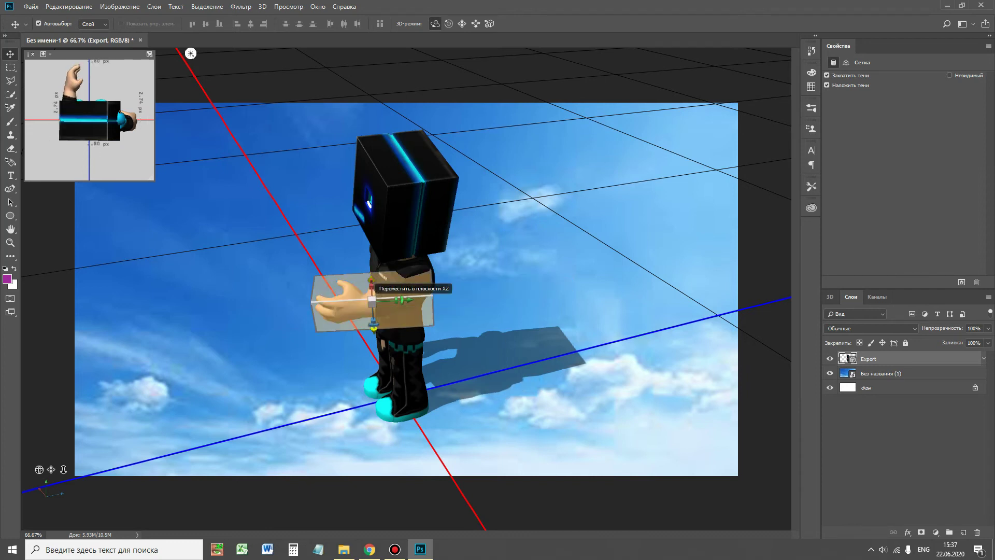
{"action": "left_click_drag", "start_coordinate": [487, 305], "coordinate": [497, 303]}
Fine-tune the forward-pointing left arm's position at the shoulder, checking it from the front and the side.
{"action": "left_click_drag", "start_coordinate": [197, 56], "coordinate": [448, 56]}
{"action": "left_click", "coordinate": [443, 291]}
{"action": "left_click_drag", "start_coordinate": [415, 274], "coordinate": [429, 277]}
{"action": "left_click_drag", "start_coordinate": [458, 314], "coordinate": [463, 306]}
{"action": "left_click_drag", "start_coordinate": [550, 321], "coordinate": [430, 290]}
{"action": "left_click_drag", "start_coordinate": [285, 56], "coordinate": [509, 53]}
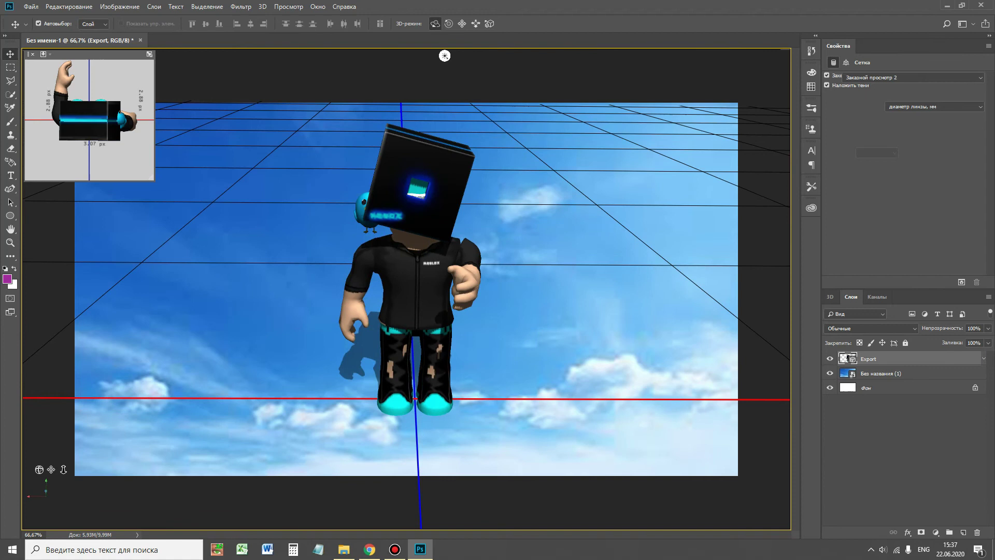
Rotate the character's right arm to point horizontally forward and move it up and forward to the shoulder.
{"action": "left_click", "coordinate": [362, 280]}
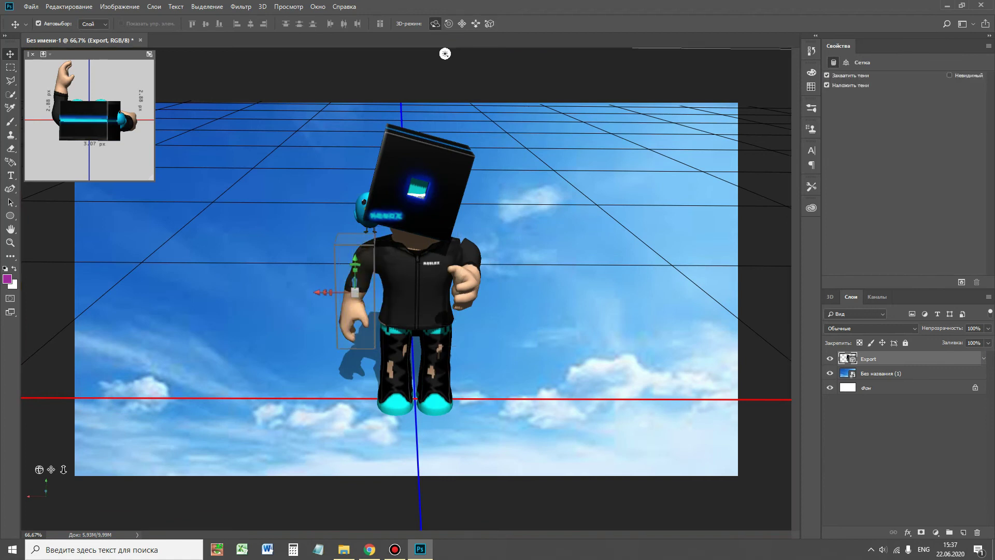
{"action": "left_click_drag", "start_coordinate": [445, 54], "coordinate": [585, 55]}
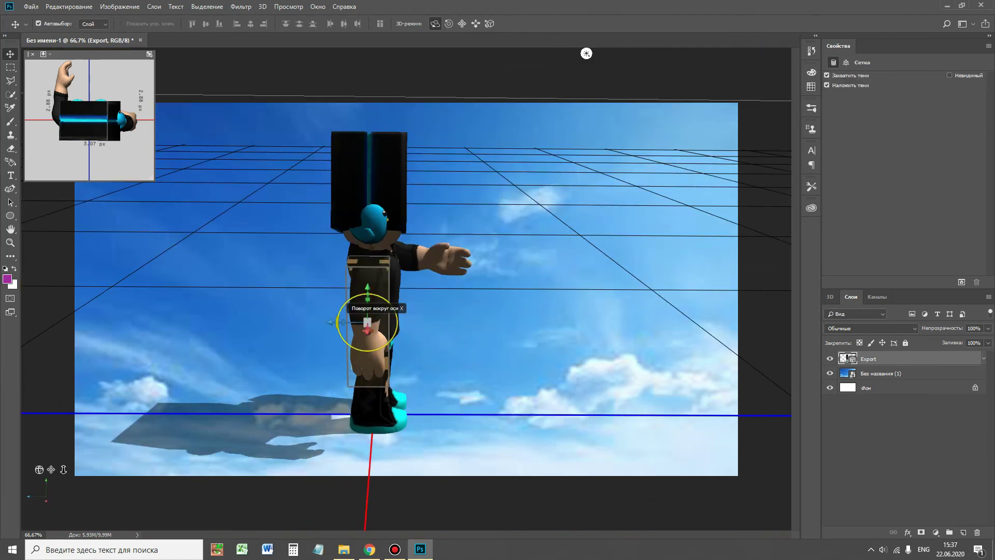
{"action": "left_click_drag", "start_coordinate": [338, 323], "coordinate": [366, 400]}
{"action": "left_click_drag", "start_coordinate": [366, 358], "coordinate": [369, 336]}
{"action": "left_click_drag", "start_coordinate": [330, 281], "coordinate": [370, 287]}
{"action": "left_click_drag", "start_coordinate": [466, 352], "coordinate": [423, 365]}
Select the left arm from the front and adjust its rotation and position to match the right arm.
{"action": "left_click_drag", "start_coordinate": [604, 55], "coordinate": [435, 55]}
{"action": "left_click", "coordinate": [459, 272]}
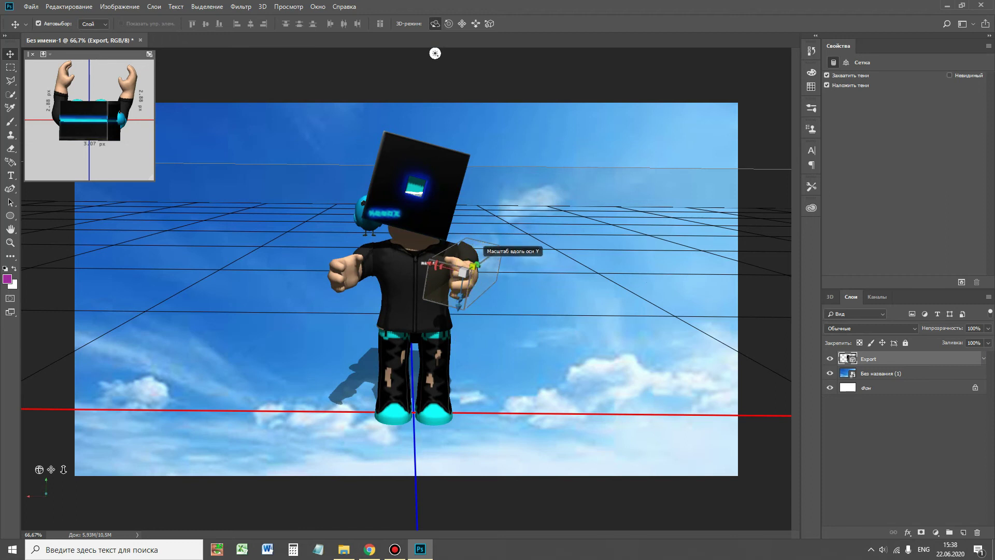
{"action": "left_click_drag", "start_coordinate": [485, 254], "coordinate": [460, 252]}
{"action": "left_click_drag", "start_coordinate": [461, 296], "coordinate": [461, 280]}
{"action": "mouse_move", "coordinate": [524, 311]}
{"action": "left_mouse_down"}
{"action": "mouse_move", "coordinate": [466, 337]}
{"action": "mouse_move", "coordinate": [420, 376]}
{"action": "mouse_move", "coordinate": [518, 284]}
{"action": "mouse_move", "coordinate": [515, 301]}
{"action": "left_mouse_up"}
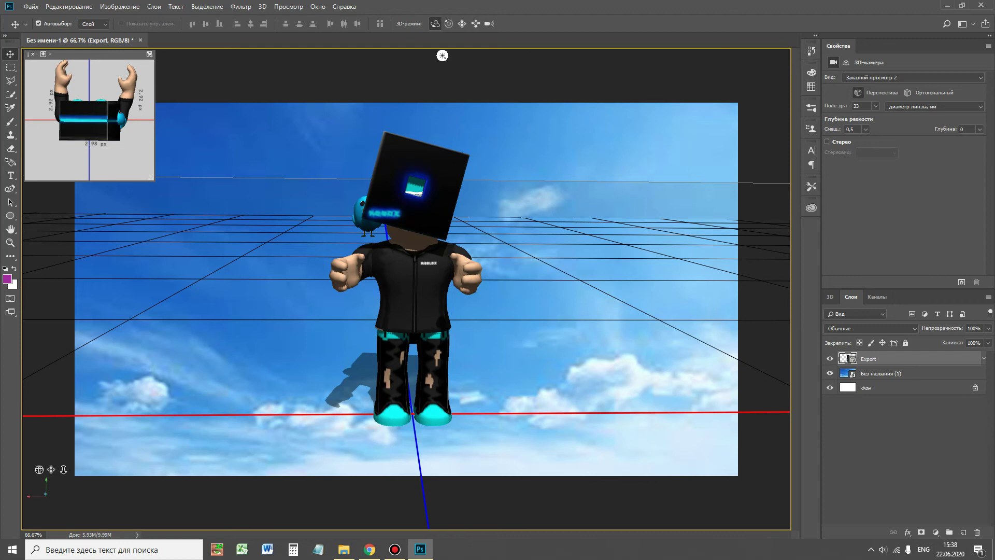
Rotate and reposition the character's two legs in opposite directions, one forward and one back, to form a running stride.
{"action": "left_click_drag", "start_coordinate": [442, 55], "coordinate": [312, 53]}
{"action": "left_click", "coordinate": [448, 366]}
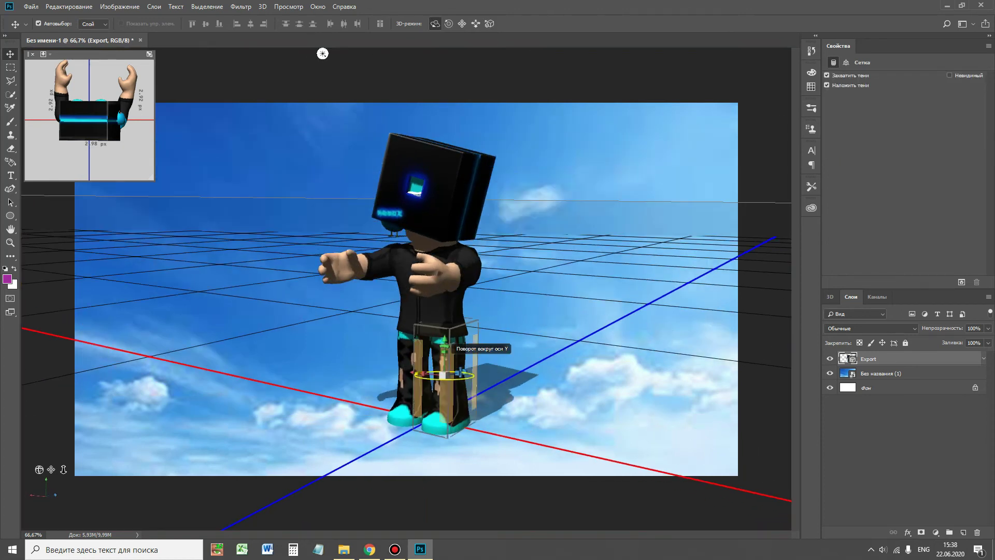
{"action": "left_click_drag", "start_coordinate": [460, 371], "coordinate": [434, 355]}
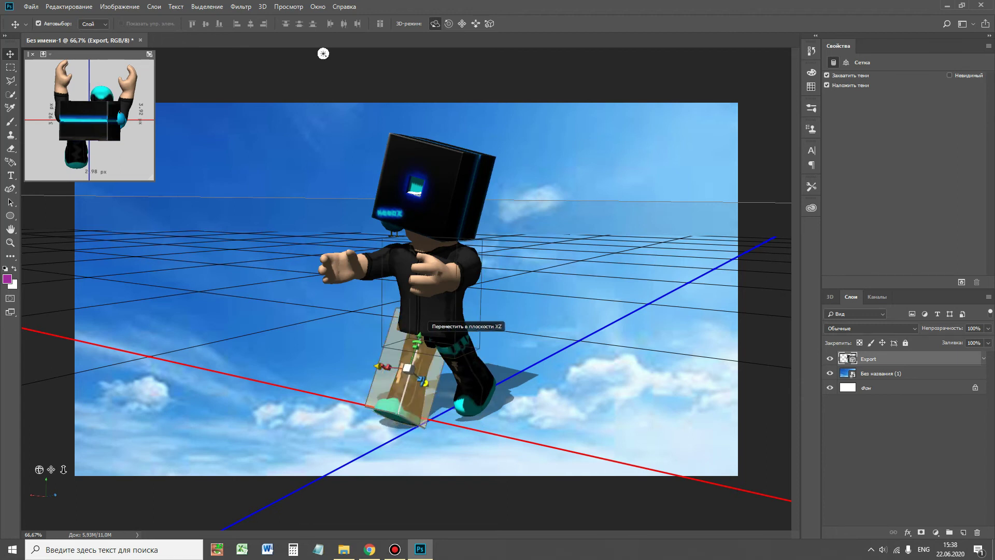
{"action": "left_click_drag", "start_coordinate": [425, 383], "coordinate": [485, 355]}
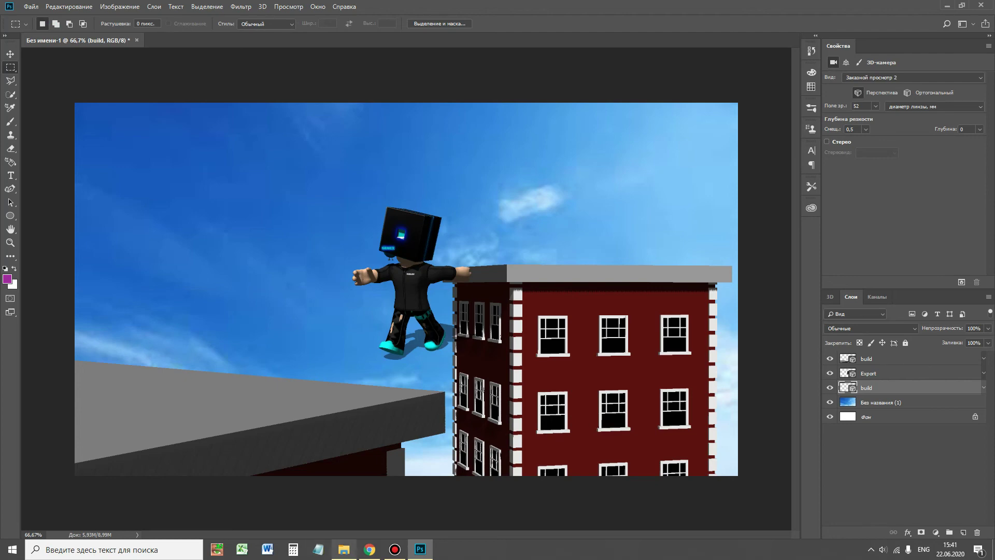
Open the archive Приват Лица.zip from the Downloads folder and preview the cartoon face sheet 10.png.
{"action": "left_click", "coordinate": [344, 549]}
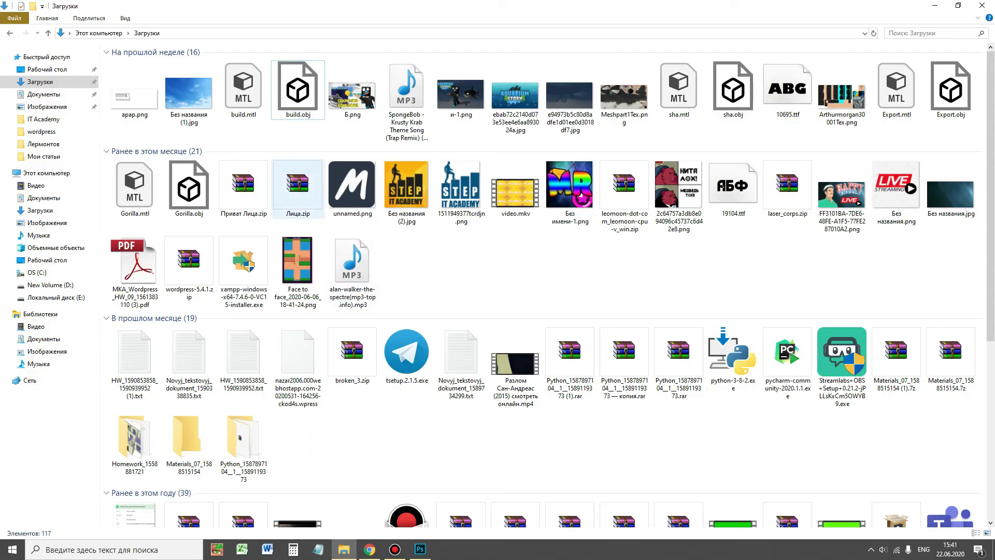
{"action": "left_click", "coordinate": [243, 188]}
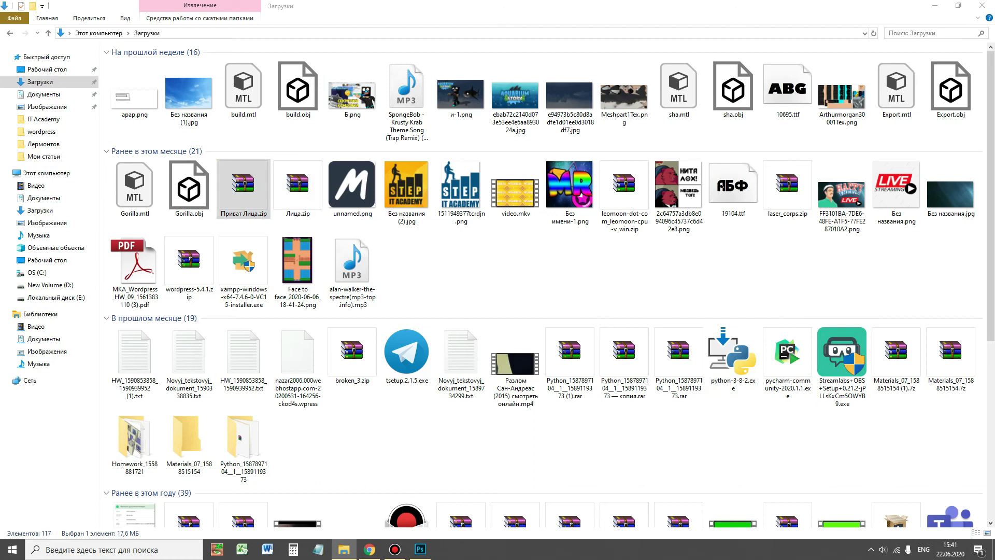
{"action": "key", "text": "Return"}
{"action": "double_click", "coordinate": [143, 212]}
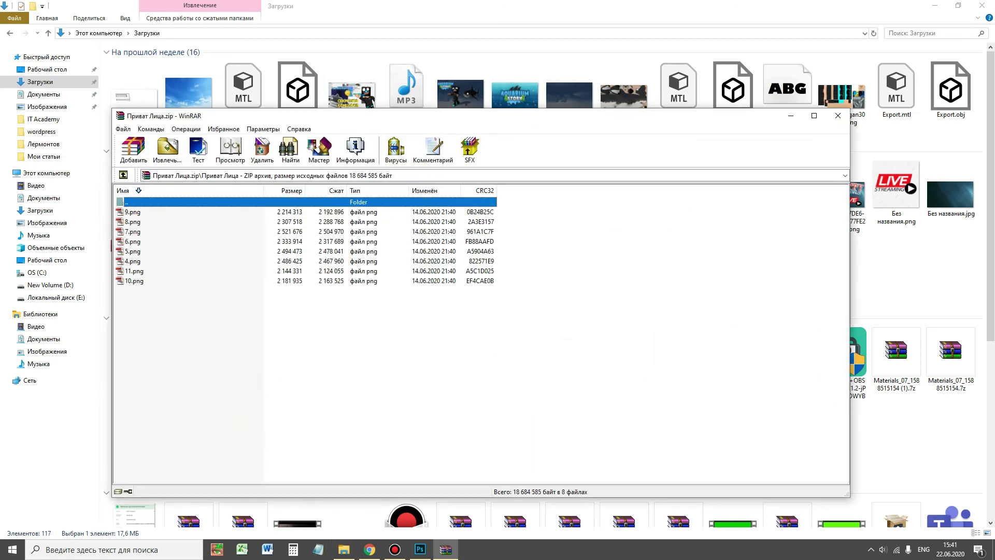
{"action": "key", "text": "End"}
{"action": "key", "text": "Return"}
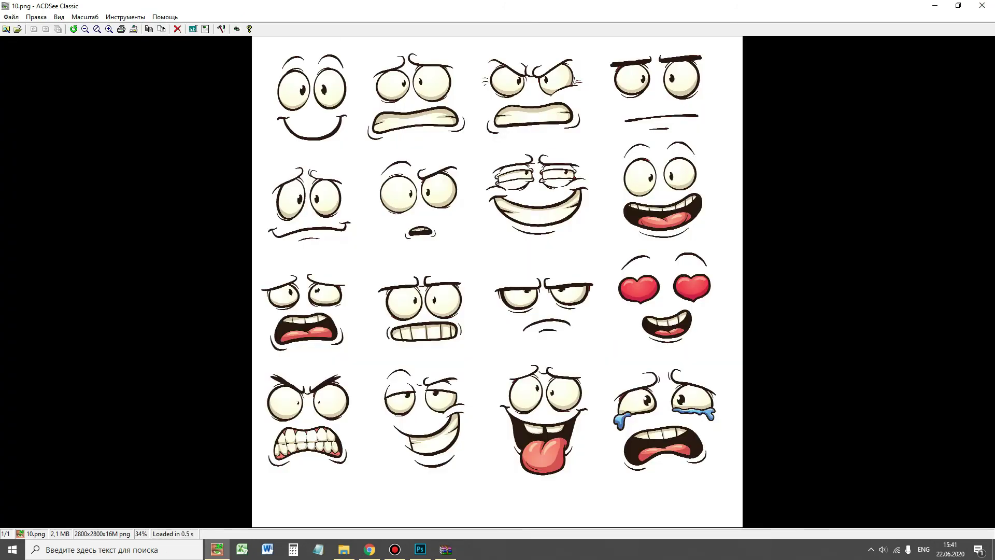
{"action": "left_click", "coordinate": [983, 5]}
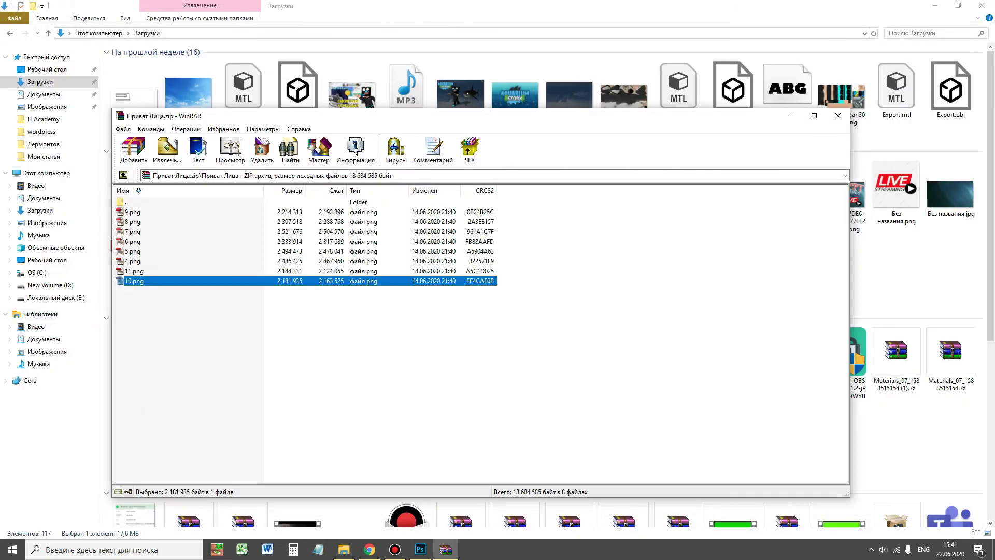
Place 10.png from the archive into the Photoshop document and move its layer to the top of the layer stack.
{"action": "left_click", "coordinate": [420, 549]}
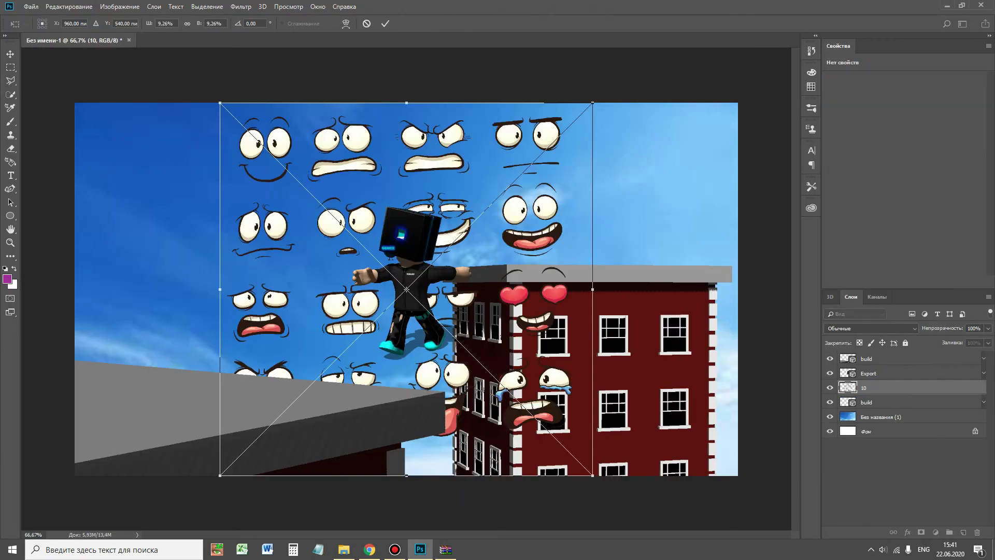
{"action": "left_click", "coordinate": [385, 23]}
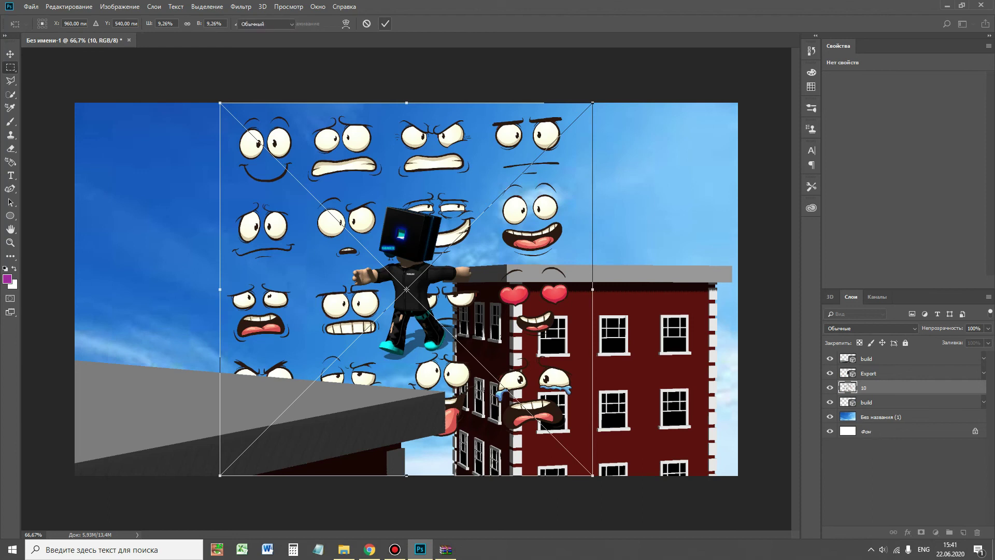
{"action": "left_click_drag", "start_coordinate": [876, 388], "coordinate": [876, 353]}
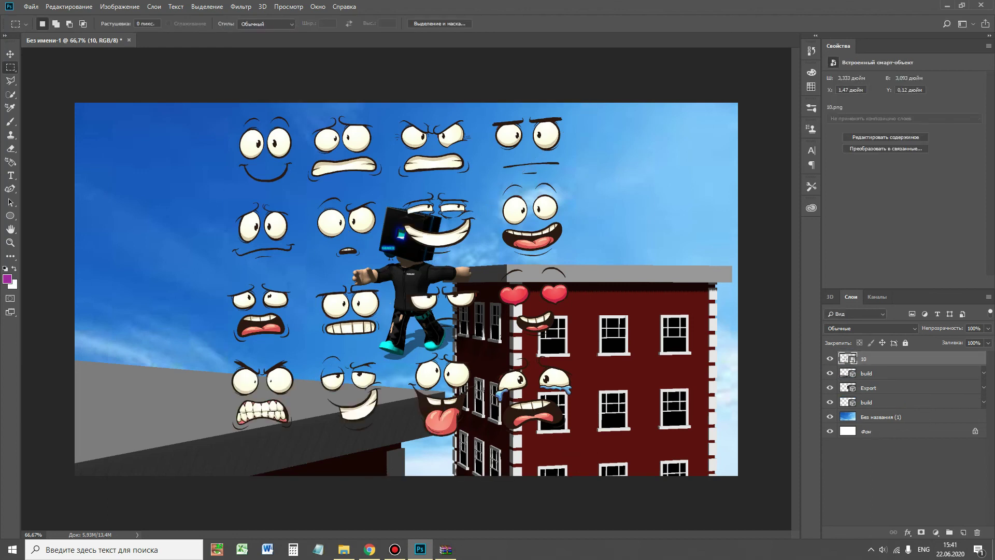
Rasterize the face sheet layer 10.
{"action": "right_click", "coordinate": [873, 401]}
{"action": "left_click", "coordinate": [873, 401]}
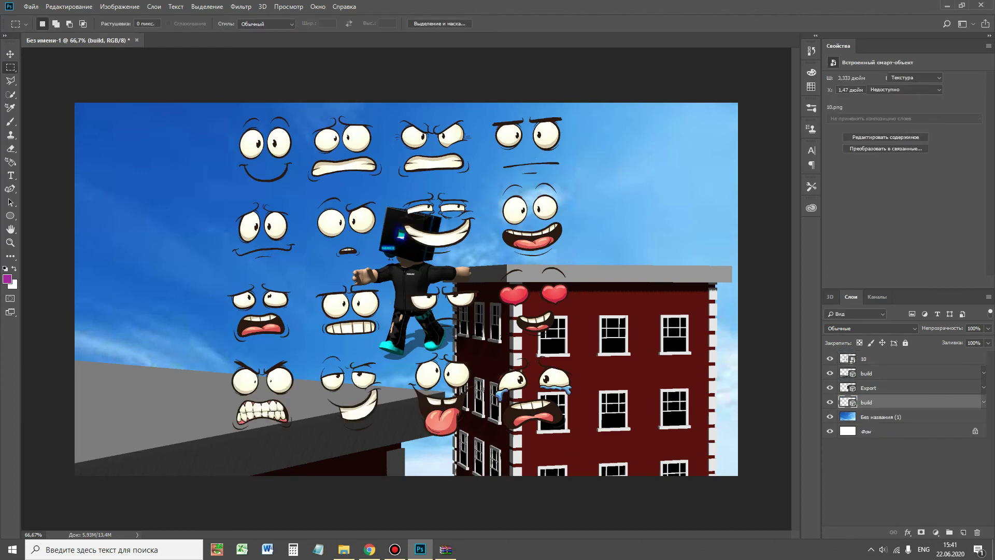
{"action": "right_click", "coordinate": [869, 359]}
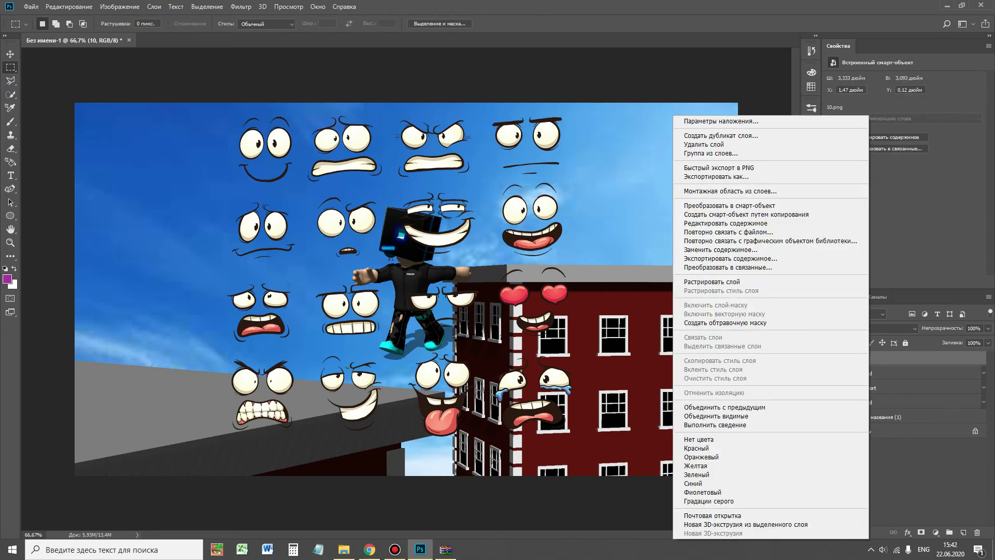
{"action": "left_click", "coordinate": [715, 282]}
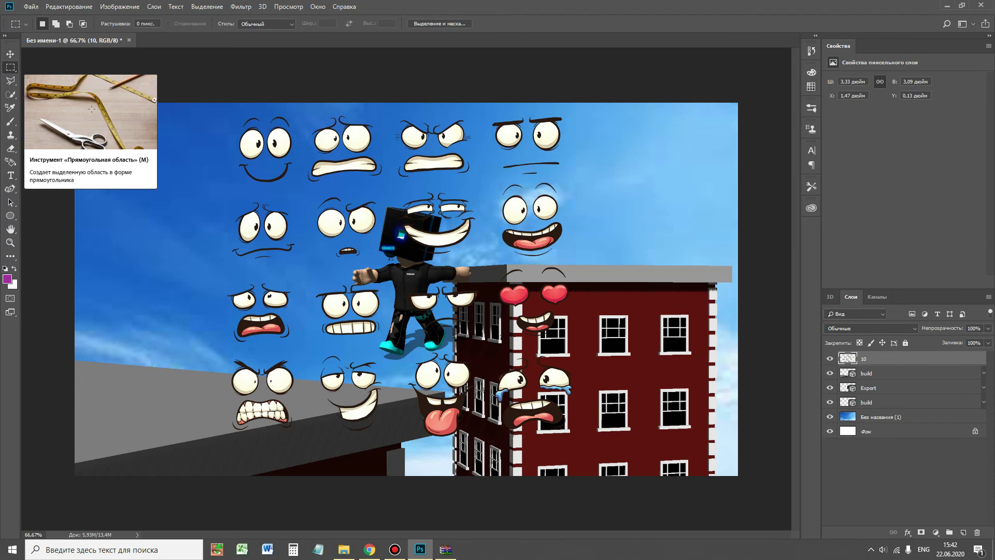
Marquee-select the upper three rows of faces, erase them with the Eraser enlarged to 146 px, and clear the selection.
{"action": "left_click_drag", "start_coordinate": [215, 111], "coordinate": [614, 353]}
{"action": "left_click", "coordinate": [614, 352]}
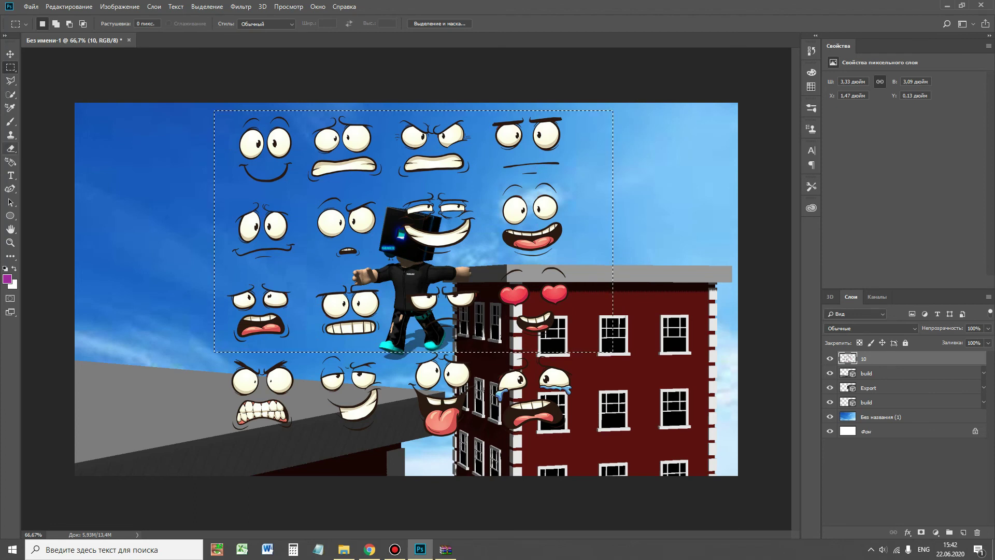
{"action": "left_click", "coordinate": [11, 149]}
{"action": "mouse_move", "coordinate": [351, 176]}
{"action": "left_mouse_down"}
{"action": "mouse_move", "coordinate": [247, 156]}
{"action": "mouse_move", "coordinate": [258, 137]}
{"action": "mouse_move", "coordinate": [550, 153]}
{"action": "mouse_move", "coordinate": [246, 139]}
{"action": "mouse_move", "coordinate": [550, 131]}
{"action": "mouse_move", "coordinate": [259, 118]}
{"action": "left_mouse_up"}
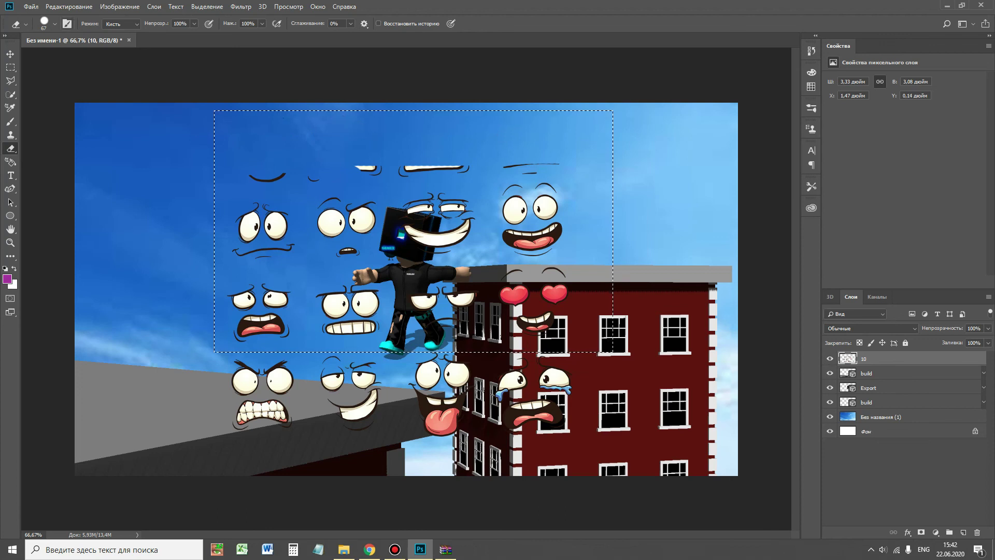
{"action": "left_click", "coordinate": [55, 24]}
{"action": "mouse_move", "coordinate": [458, 190]}
{"action": "left_mouse_down"}
{"action": "mouse_move", "coordinate": [216, 202]}
{"action": "mouse_move", "coordinate": [721, 341]}
{"action": "mouse_move", "coordinate": [84, 273]}
{"action": "mouse_move", "coordinate": [565, 200]}
{"action": "left_mouse_up"}
{"action": "mouse_move", "coordinate": [400, 157]}
{"action": "left_mouse_down"}
{"action": "mouse_move", "coordinate": [425, 224]}
{"action": "mouse_move", "coordinate": [414, 206]}
{"action": "mouse_move", "coordinate": [274, 253]}
{"action": "mouse_move", "coordinate": [294, 247]}
{"action": "mouse_move", "coordinate": [262, 311]}
{"action": "left_mouse_up"}
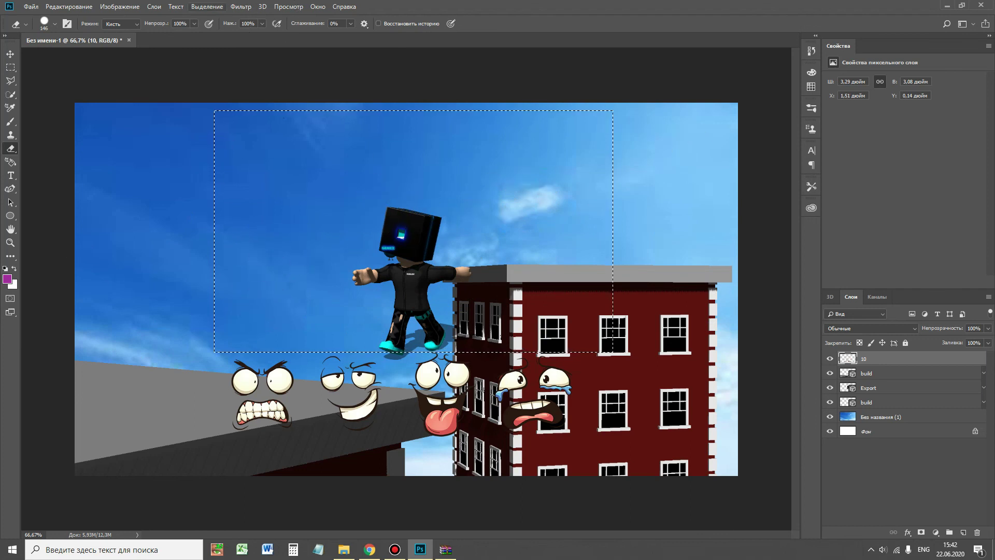
{"action": "left_click", "coordinate": [207, 6]}
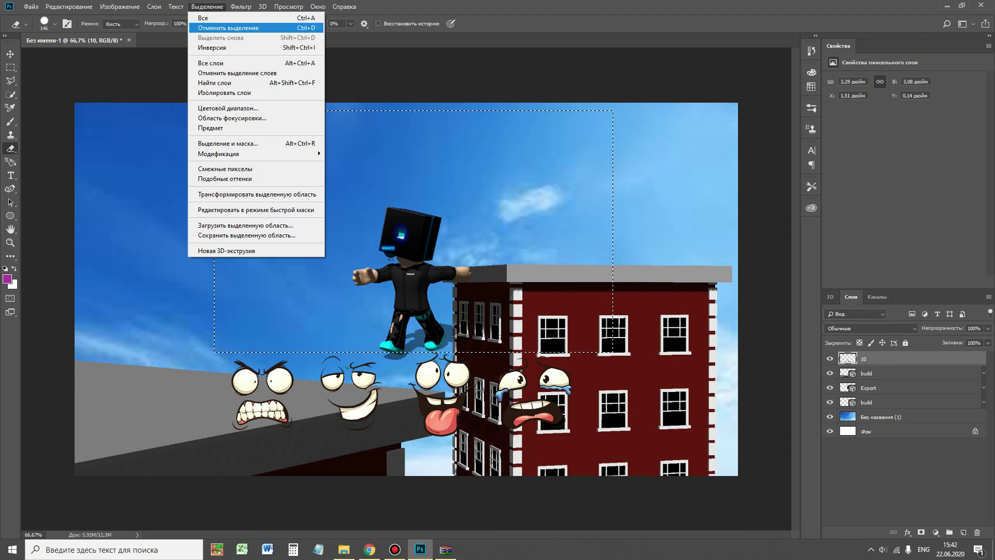
{"action": "left_click", "coordinate": [228, 27]}
Select and erase the three other faces in the last row, keeping only the angry gritted-teeth face, and deselect.
{"action": "left_click", "coordinate": [10, 67]}
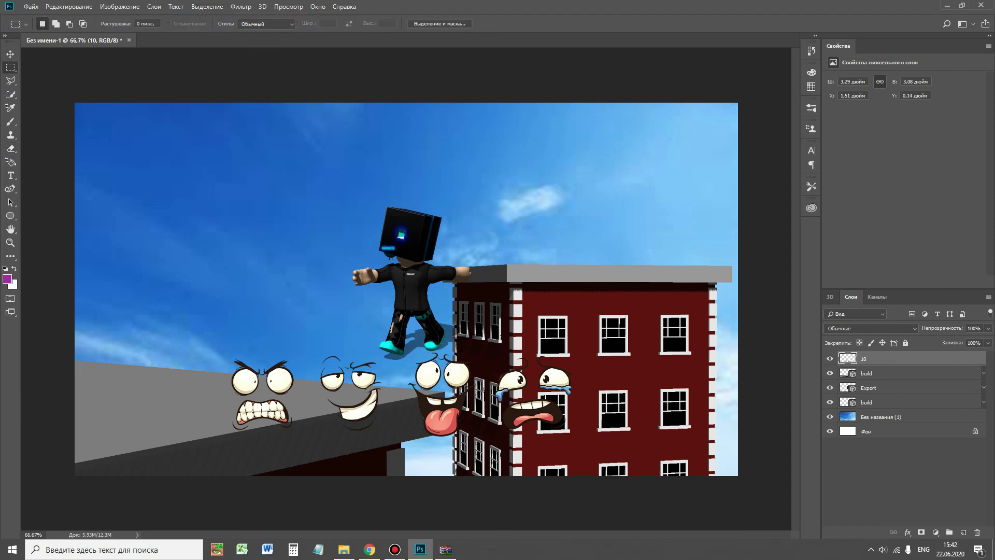
{"action": "left_click_drag", "start_coordinate": [311, 347], "coordinate": [645, 462]}
{"action": "left_click", "coordinate": [10, 148]}
{"action": "mouse_move", "coordinate": [392, 386]}
{"action": "left_mouse_down"}
{"action": "mouse_move", "coordinate": [394, 394]}
{"action": "mouse_move", "coordinate": [353, 359]}
{"action": "mouse_move", "coordinate": [441, 386]}
{"action": "mouse_move", "coordinate": [620, 373]}
{"action": "mouse_move", "coordinate": [517, 375]}
{"action": "mouse_move", "coordinate": [479, 387]}
{"action": "left_mouse_up"}
{"action": "left_click", "coordinate": [10, 67]}
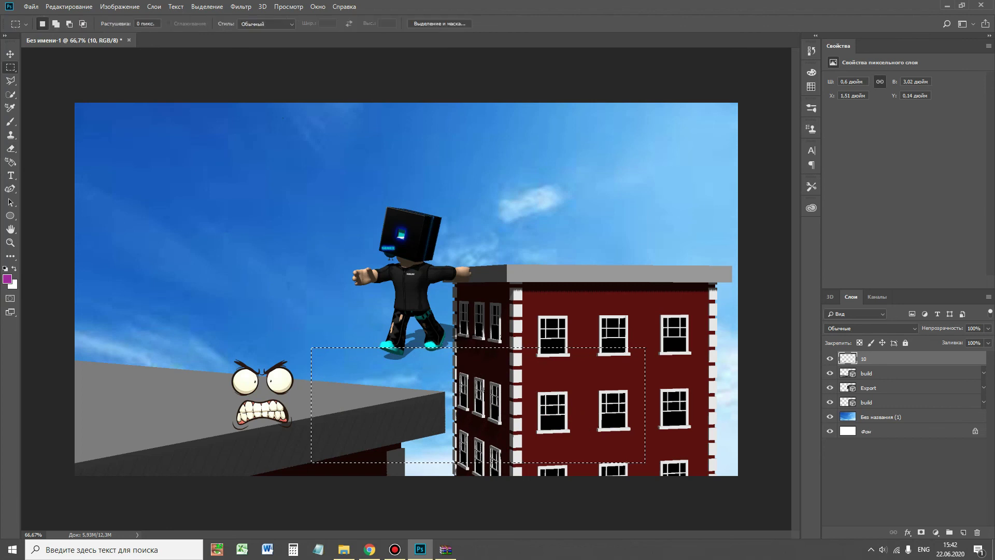
{"action": "right_click", "coordinate": [450, 179]}
{"action": "left_click", "coordinate": [492, 183]}
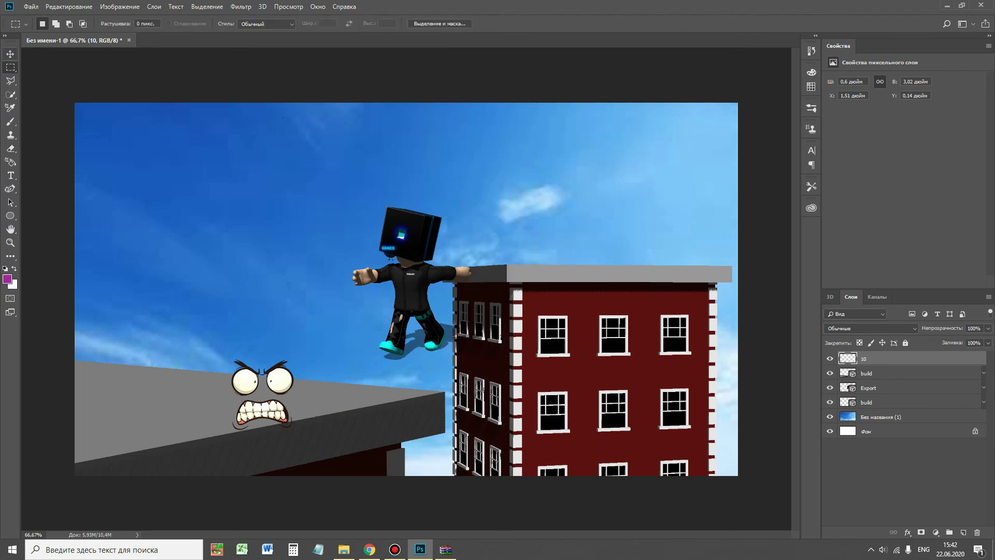
Move the angry face onto the character's head and scale it to about 59% so it fits the front of the head.
{"action": "key", "text": "v"}
{"action": "left_click_drag", "start_coordinate": [264, 394], "coordinate": [397, 235]}
{"action": "right_click", "coordinate": [400, 258]}
{"action": "key", "text": "Escape"}
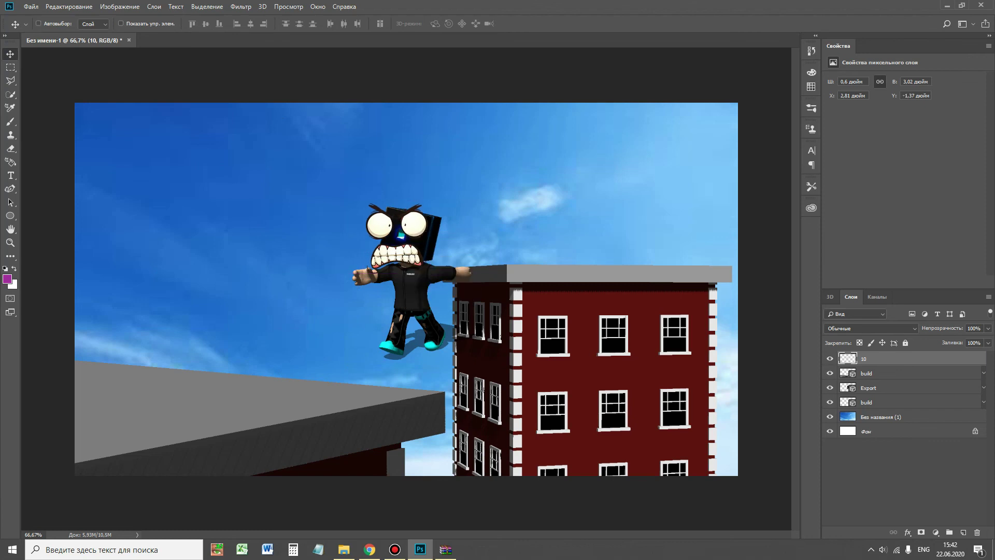
{"action": "key", "text": "ctrl+t"}
{"action": "left_click_drag", "start_coordinate": [413, 140], "coordinate": [406, 298]}
{"action": "left_click_drag", "start_coordinate": [422, 120], "coordinate": [396, 249]}
{"action": "left_click_drag", "start_coordinate": [388, 406], "coordinate": [414, 211]}
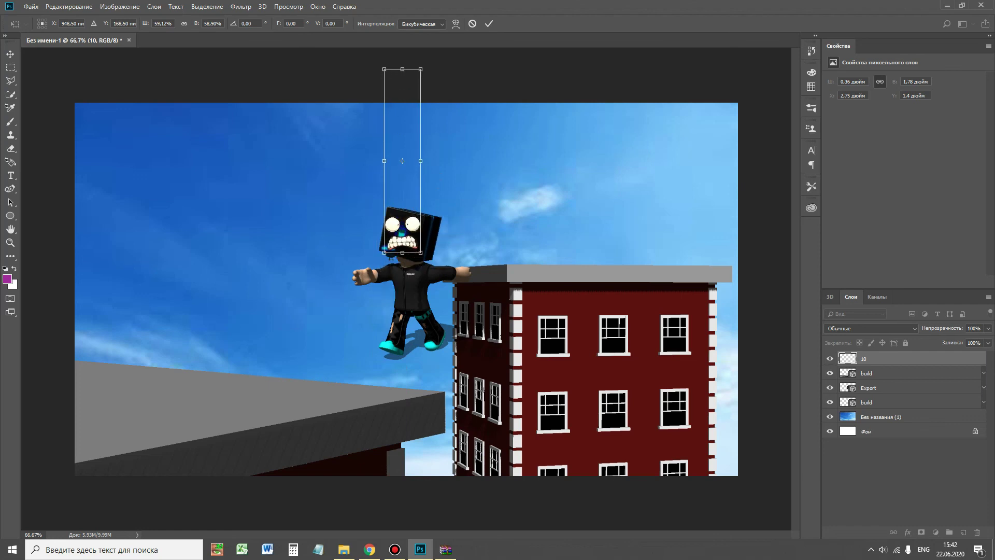
{"action": "key", "text": "Return"}
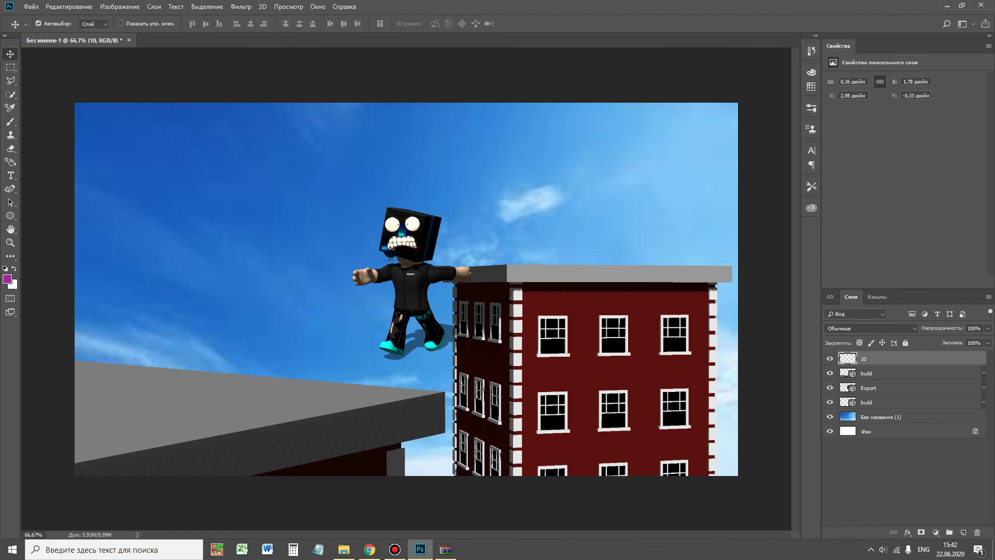
Save the finished image to the Downloads folder as a PNG named Паркур1.png with the smallest file size option.
{"action": "left_click", "coordinate": [30, 6]}
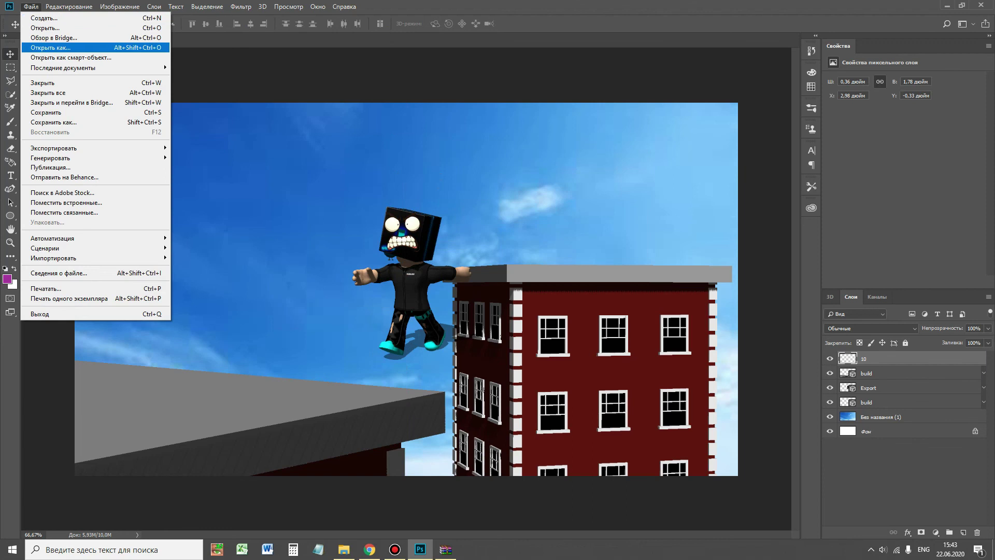
{"action": "left_click", "coordinate": [52, 122]}
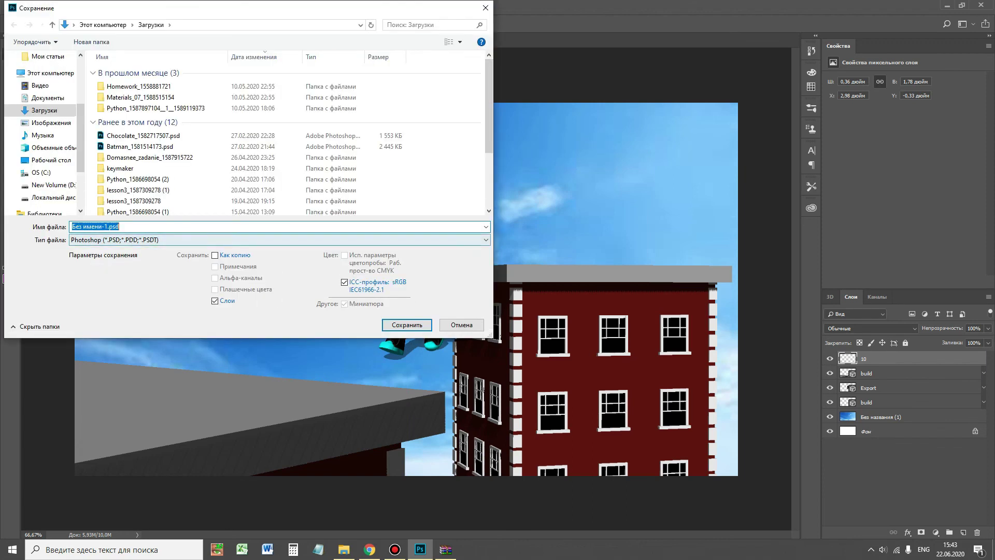
{"action": "left_click", "coordinate": [280, 240]}
{"action": "left_click", "coordinate": [280, 376]}
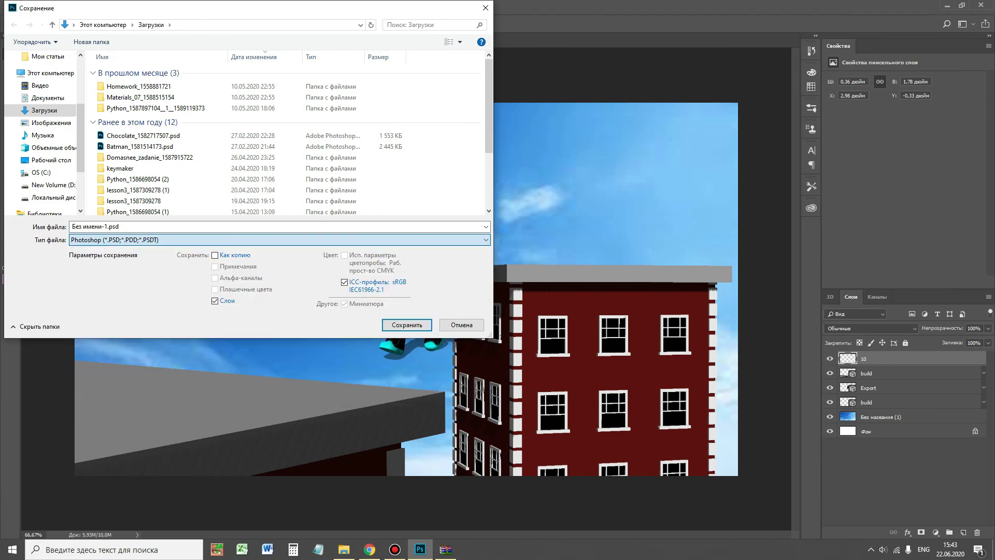
{"action": "key", "text": "p"}
{"action": "key", "text": "n"}
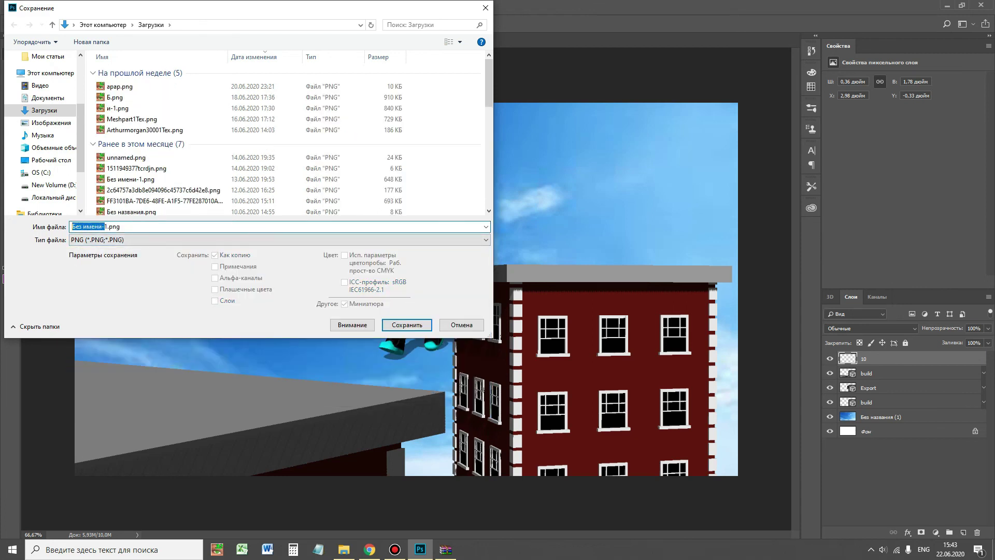
{"action": "key", "text": "super+space"}
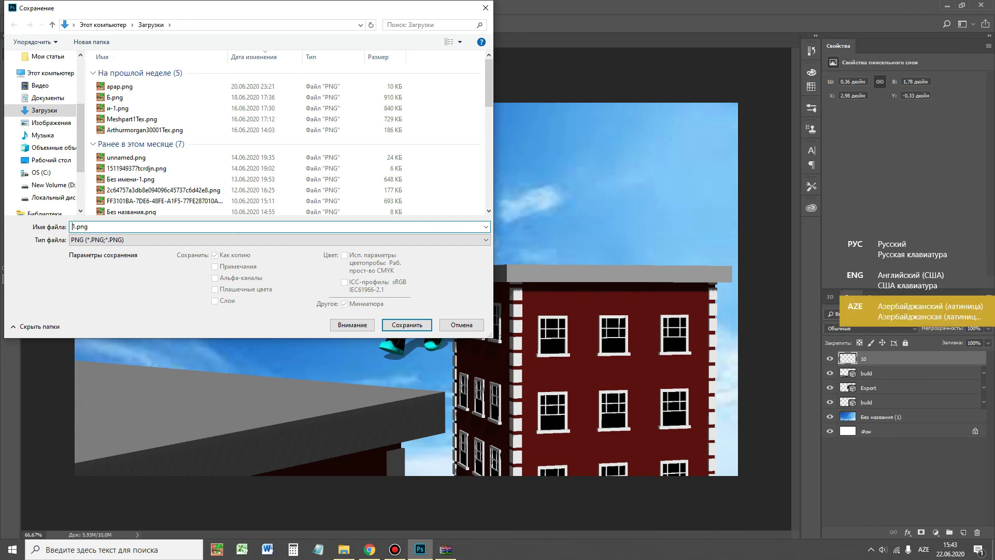
{"action": "type", "text": "Паркур"}
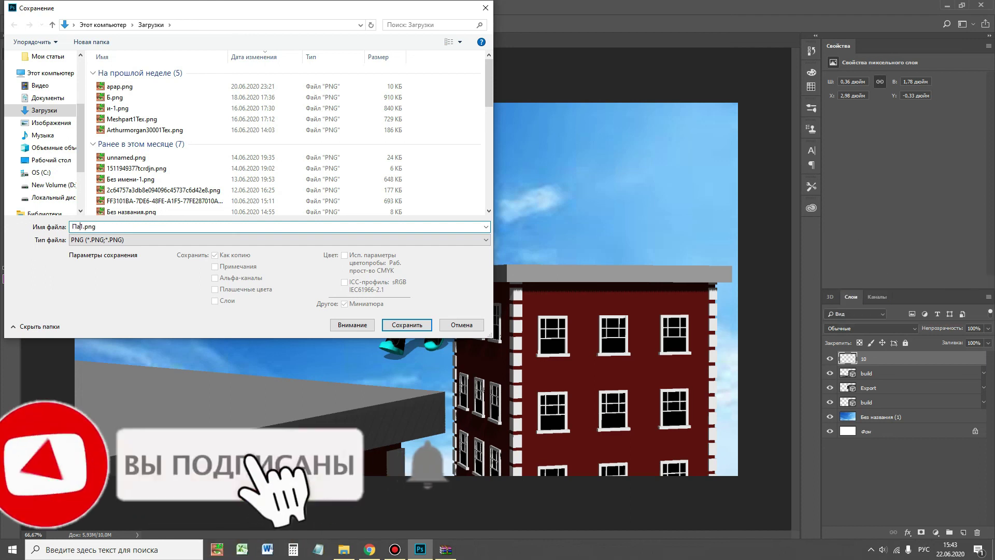
{"action": "type", "text": "1"}
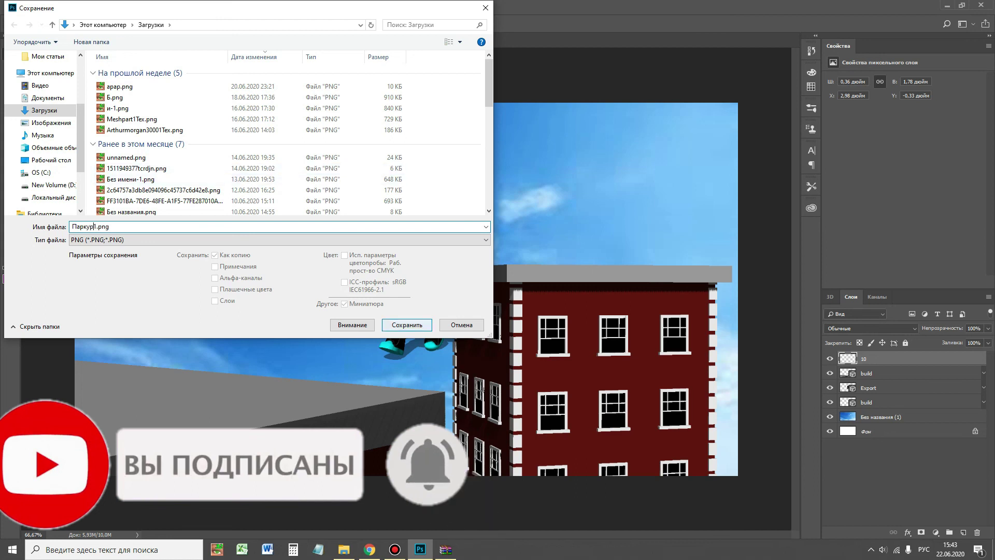
{"action": "key", "text": "Return"}
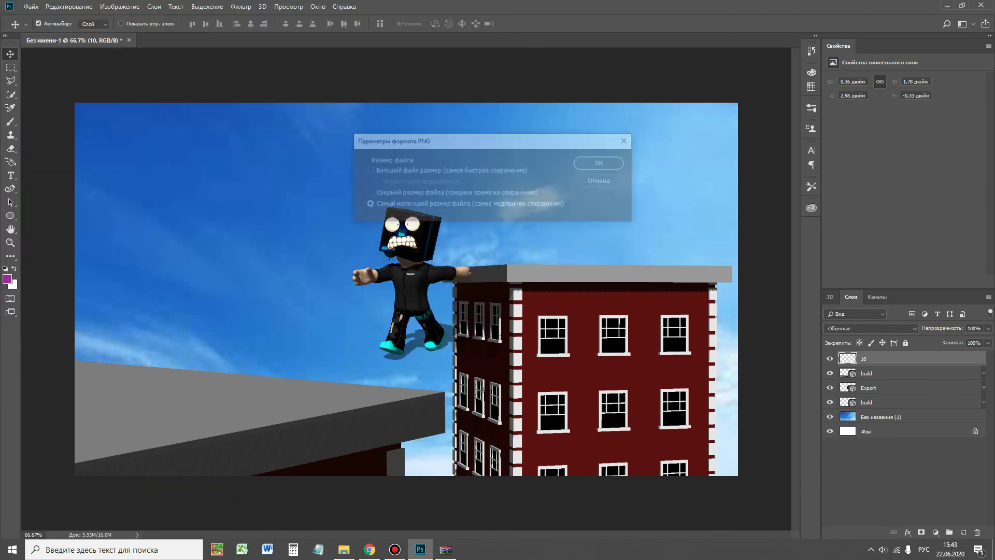
{"action": "key", "text": "Return"}
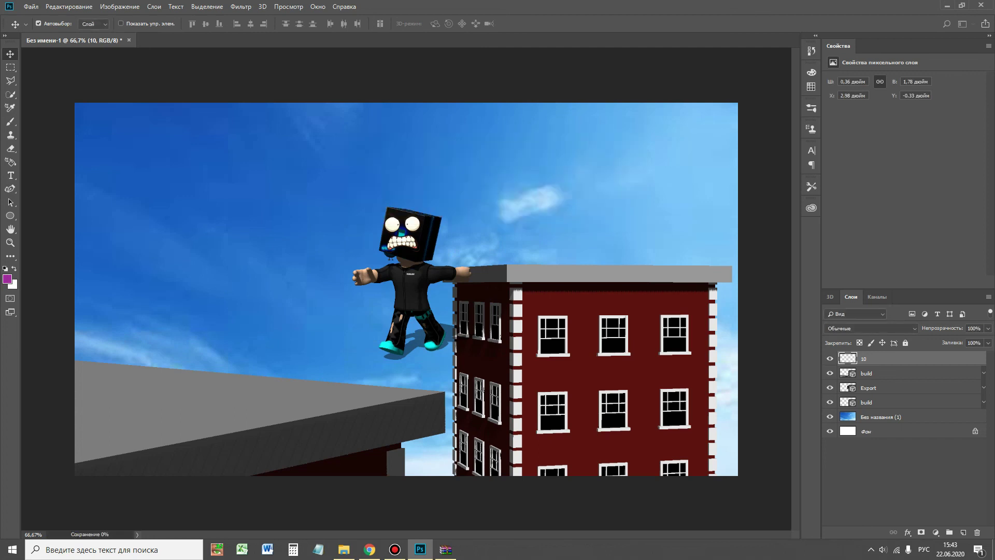